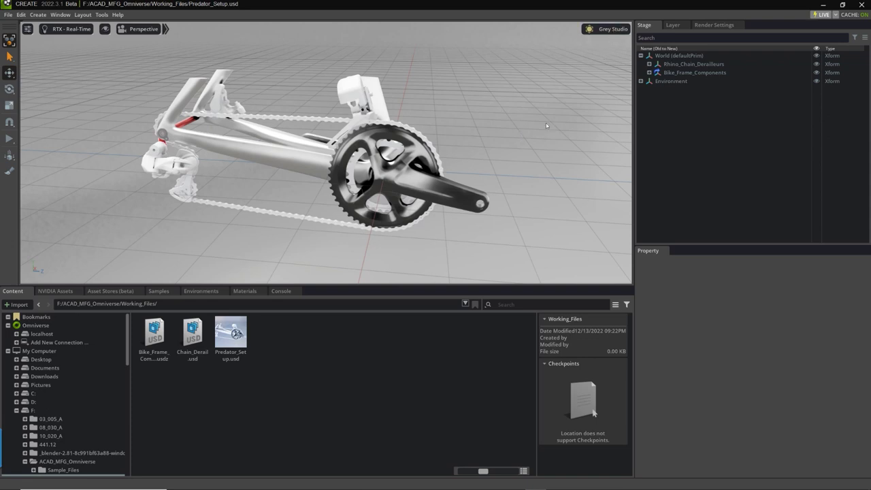
Step: Add the clean_cloudy_sky_and_floor environment template to the scene
left_click(201, 290)
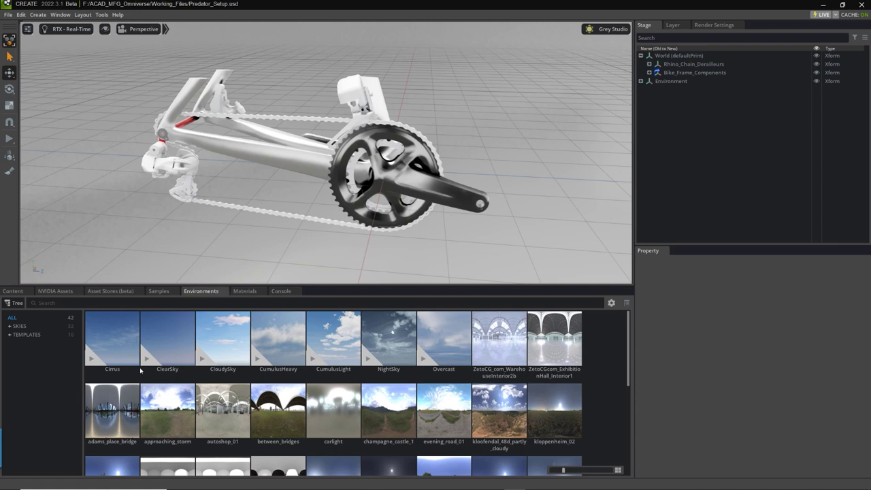
left_click(27, 335)
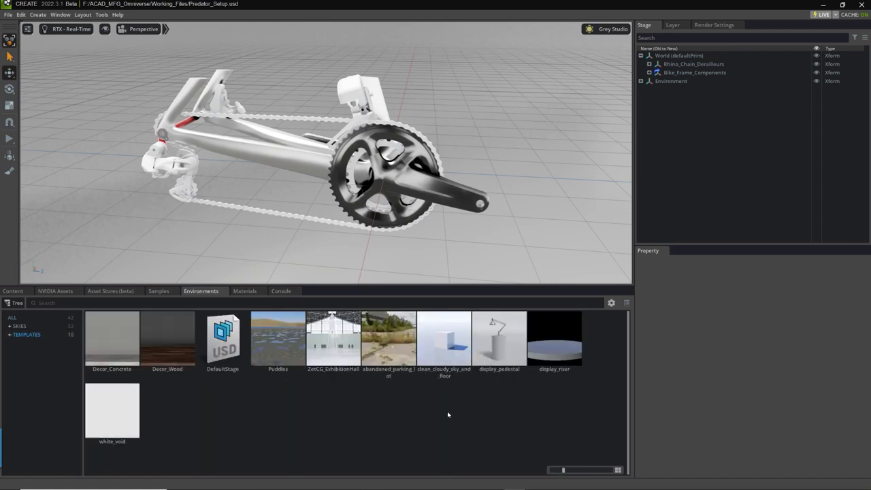
double_click(443, 361)
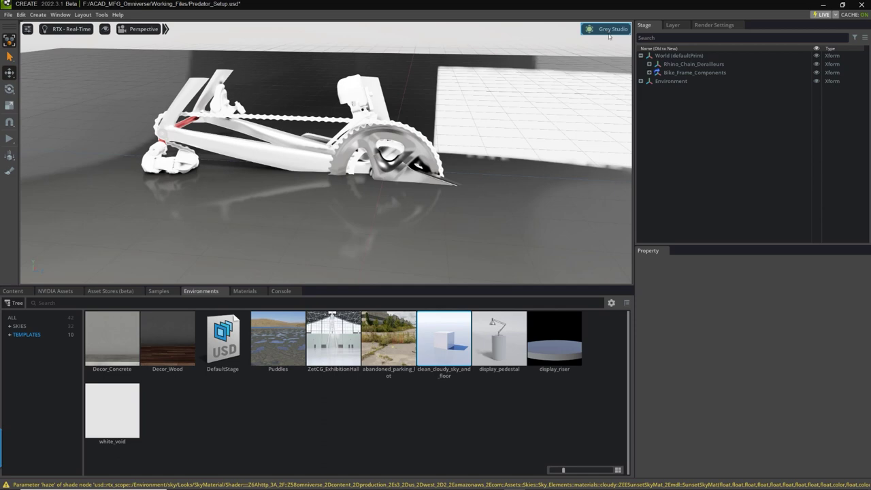
Step: Switch the viewport lighting from the Grey Studio rig to Stage Lights
left_click(610, 31)
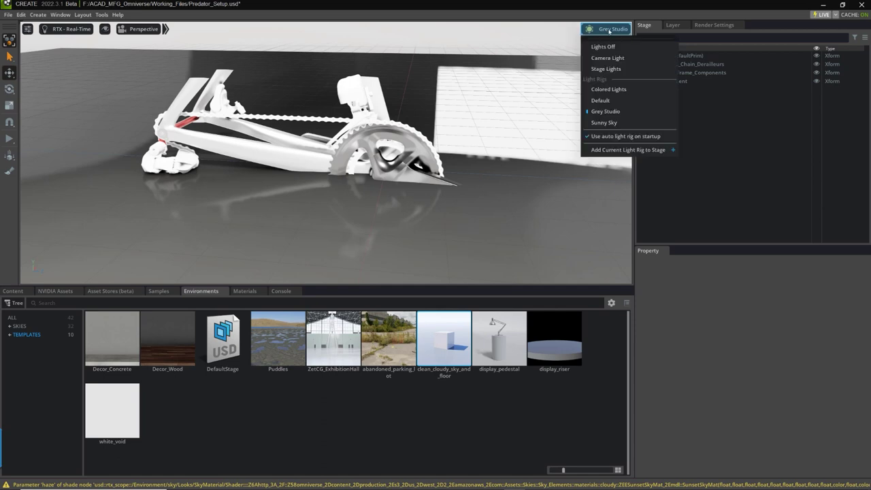
left_click(605, 71)
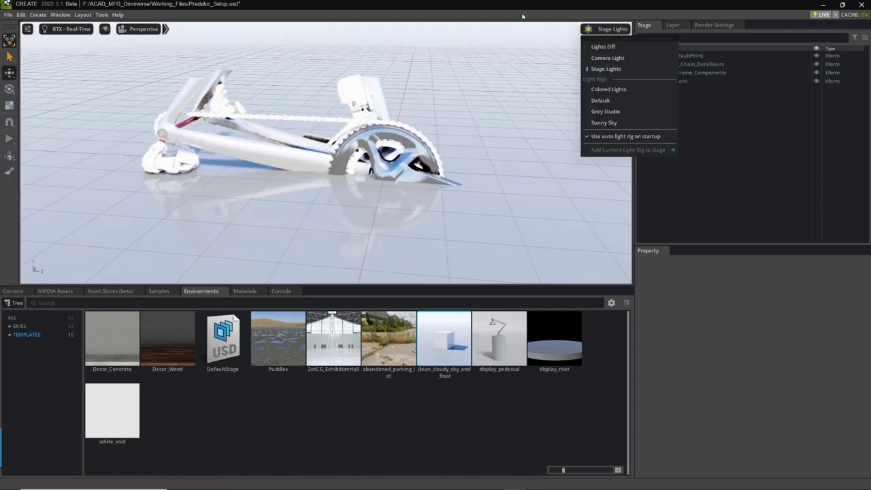
left_click(485, 129)
Step: Raise the whole World prim above the floor by about 325 units along Y, then clear the selection
scroll(534, 163, "down", 6)
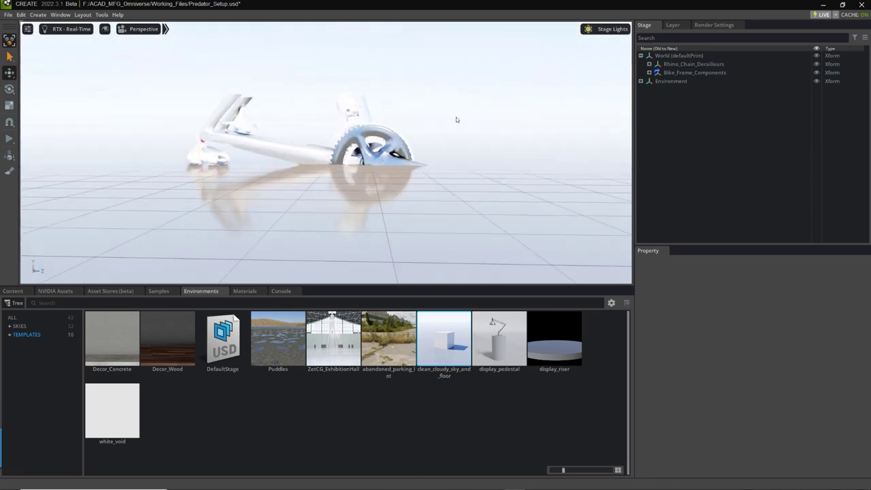
left_click_drag(456, 117, 448, 164, "alt")
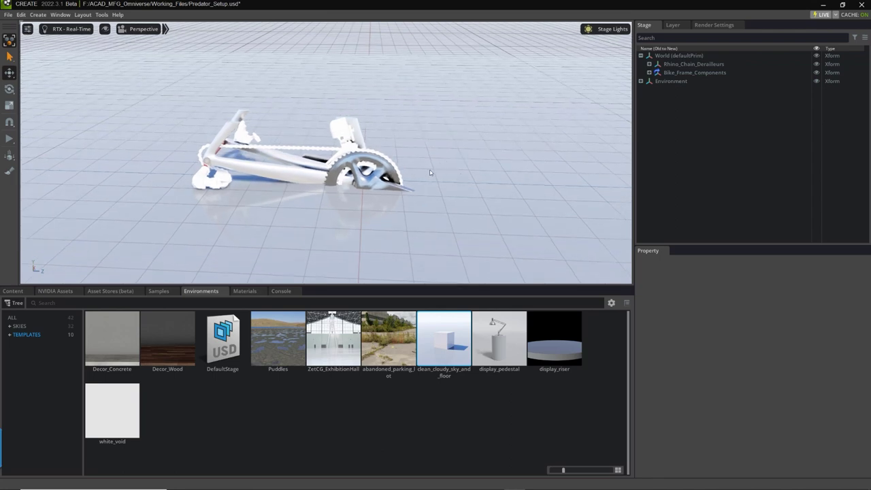
left_click(673, 56)
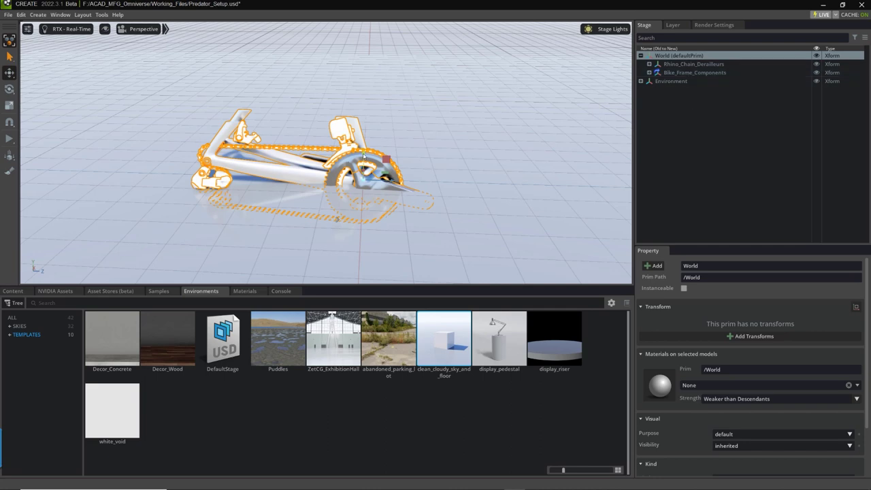
left_click_drag(364, 156, 377, 30)
scroll(481, 150, "down", 3)
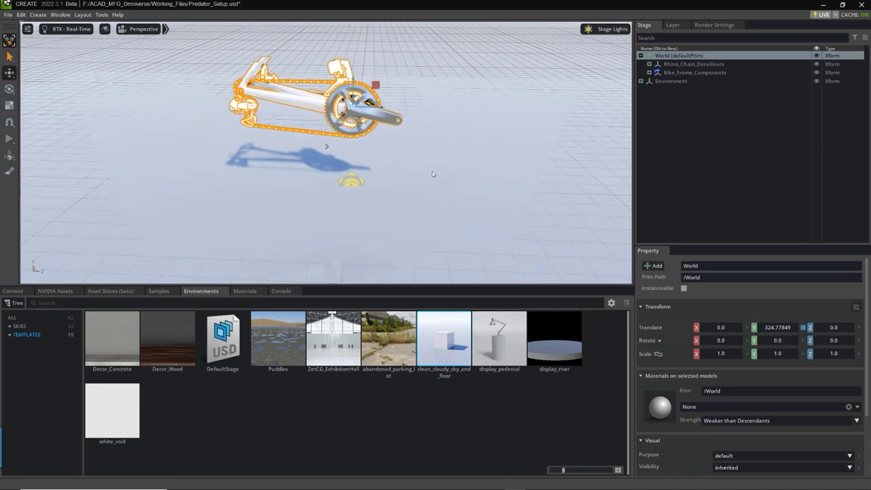
left_click_drag(432, 174, 415, 194, "alt")
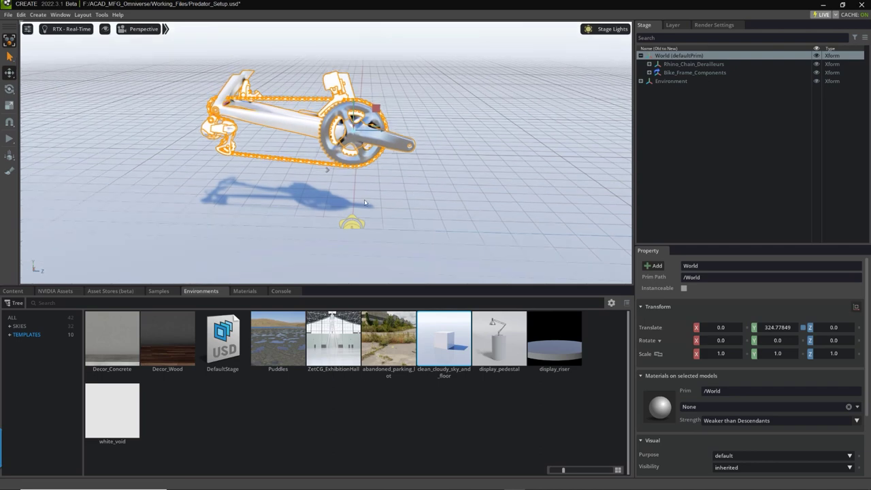
left_click(444, 181)
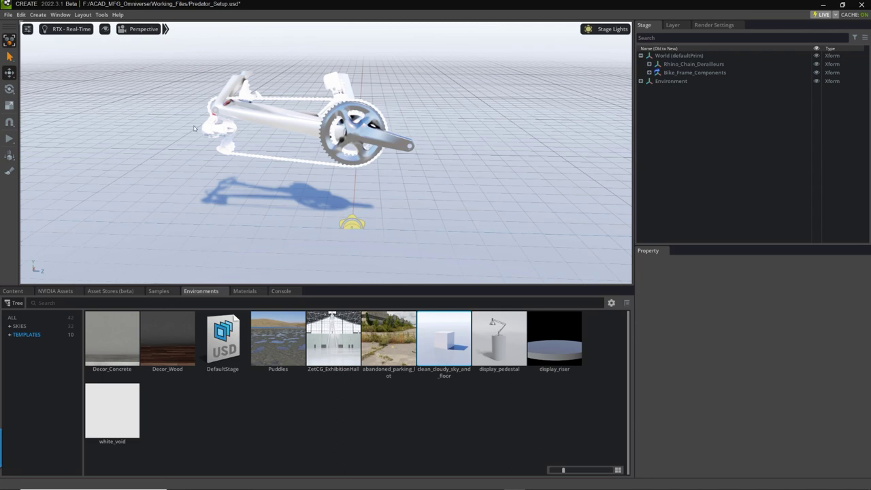
Step: Hide the grid and the light icon in the viewport
left_click(105, 28)
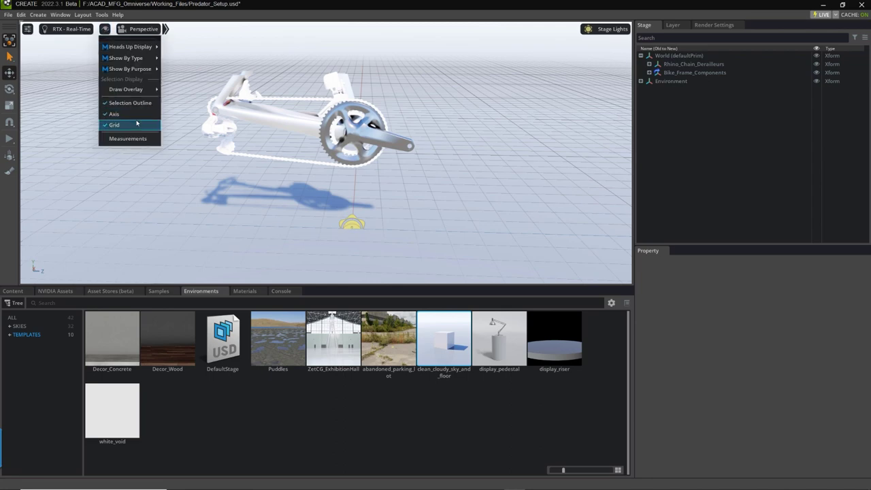
mouse_move(145, 61)
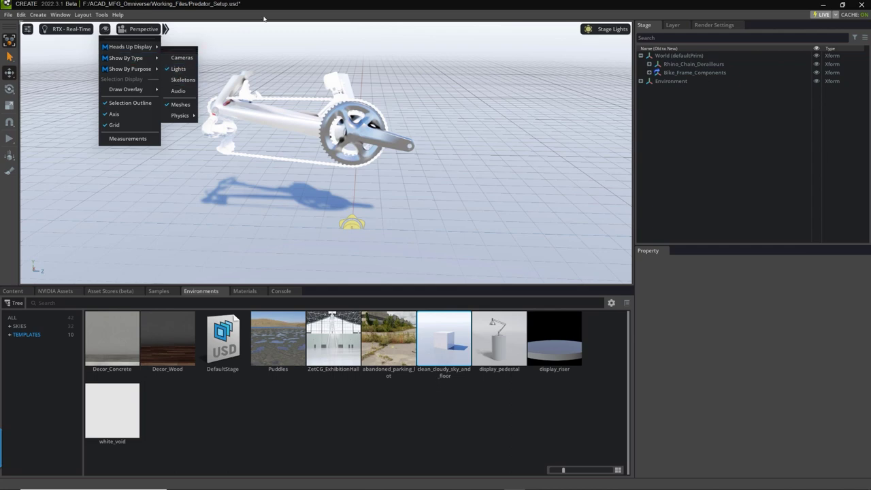
left_click(438, 140)
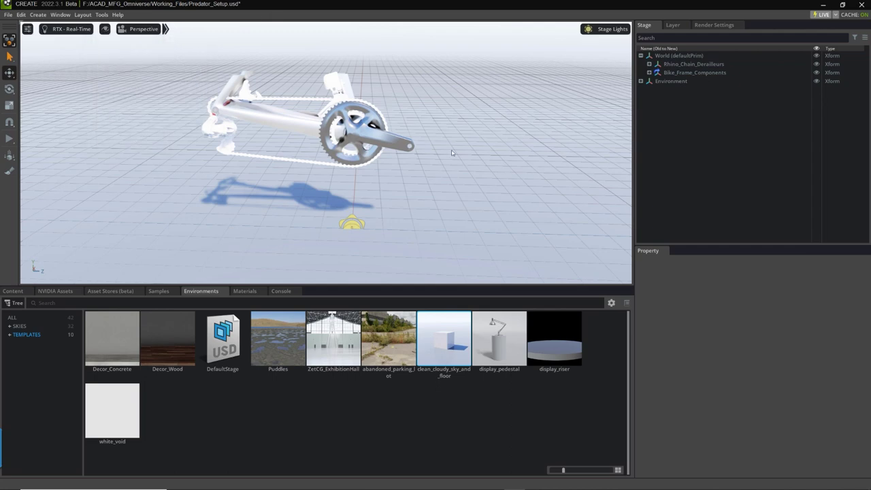
key("g")
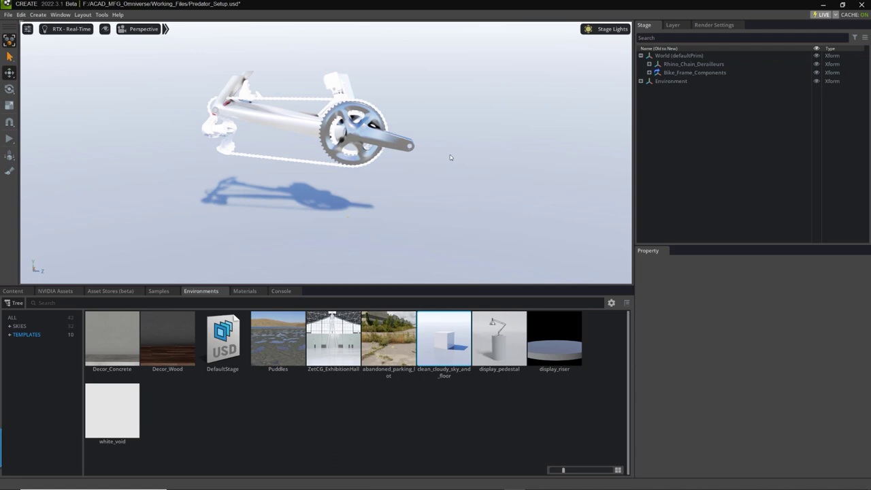
Step: Open the Metals category of the Base materials in the material library
scroll(361, 224, "up", 1)
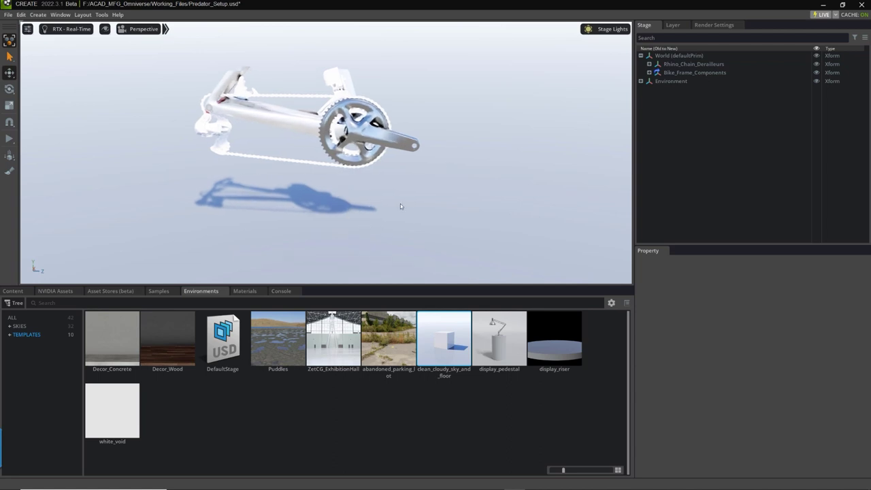
scroll(400, 206, "up", 3)
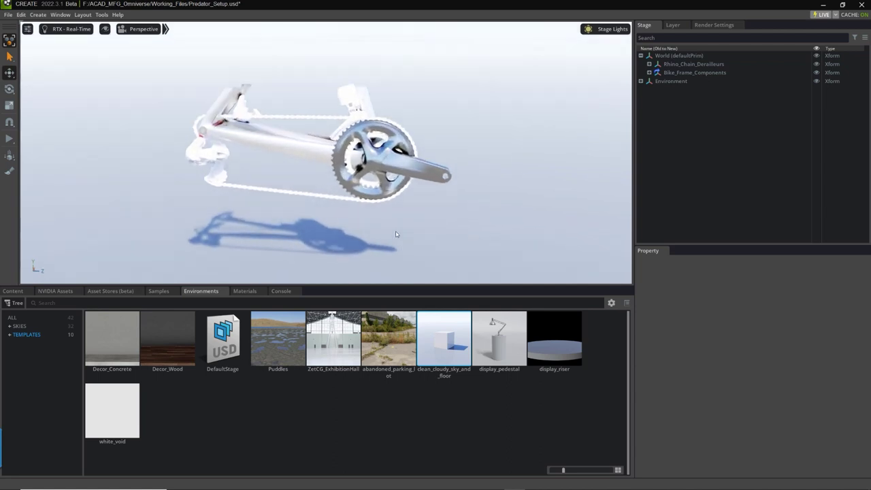
mouse_move(392, 236)
left_mouse_down("alt")
mouse_move(395, 224)
mouse_move(400, 231)
left_mouse_up("alt")
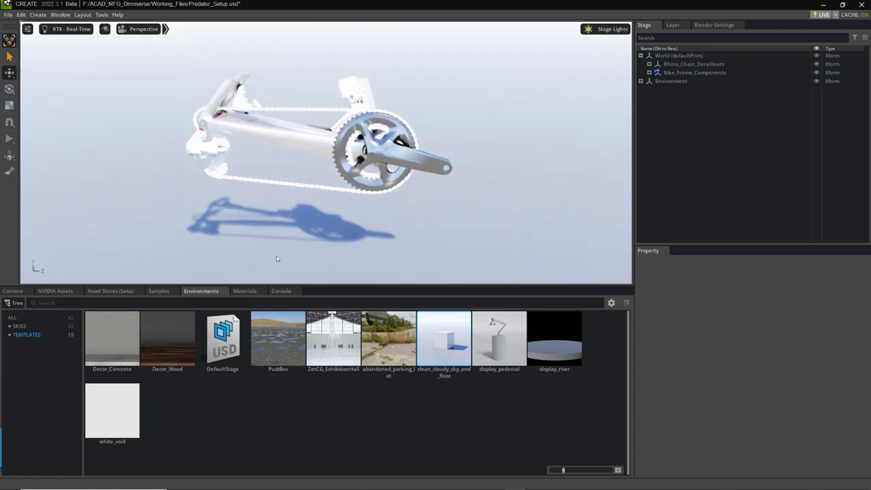
left_click(247, 293)
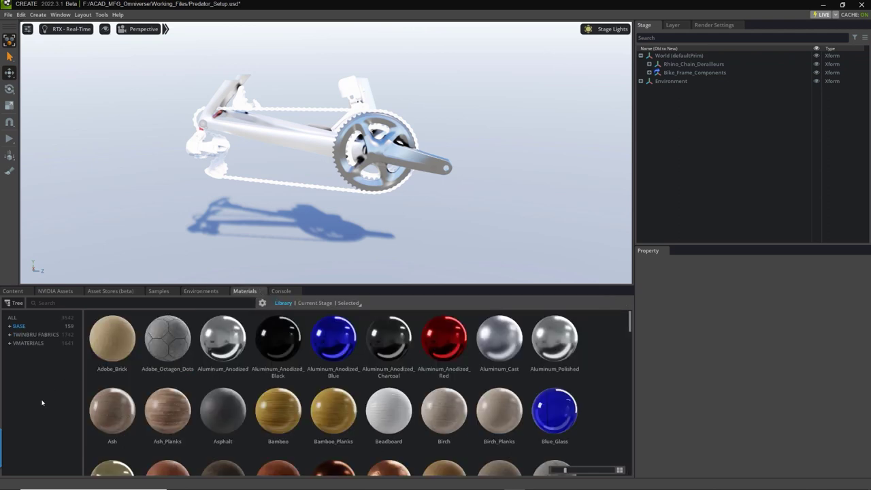
left_click(9, 327)
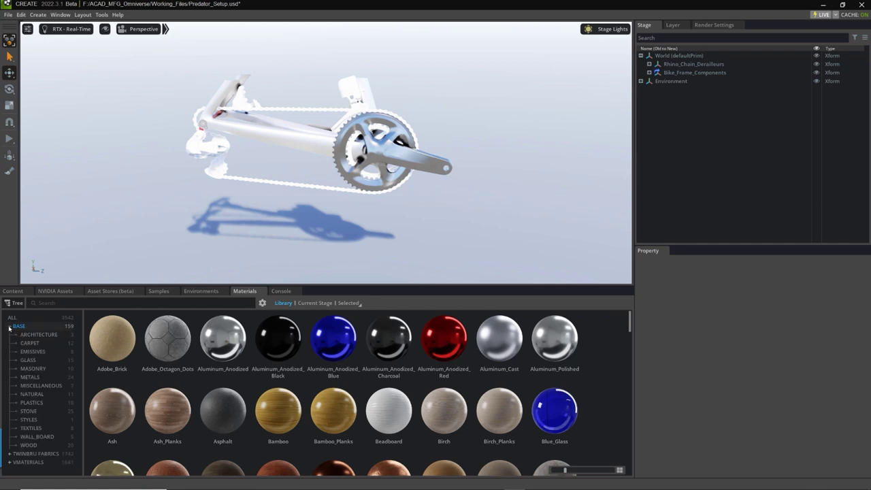
left_click(32, 379)
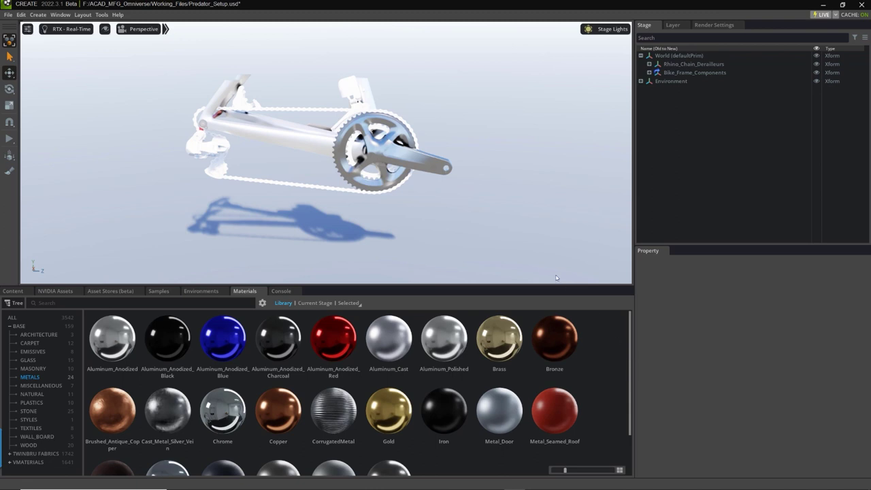
Step: Apply the Aluminum_Anodized_Charcoal material to the whole Rhino_Chain_Derailleurs group, then clear the selection
scroll(534, 216, "up", 2)
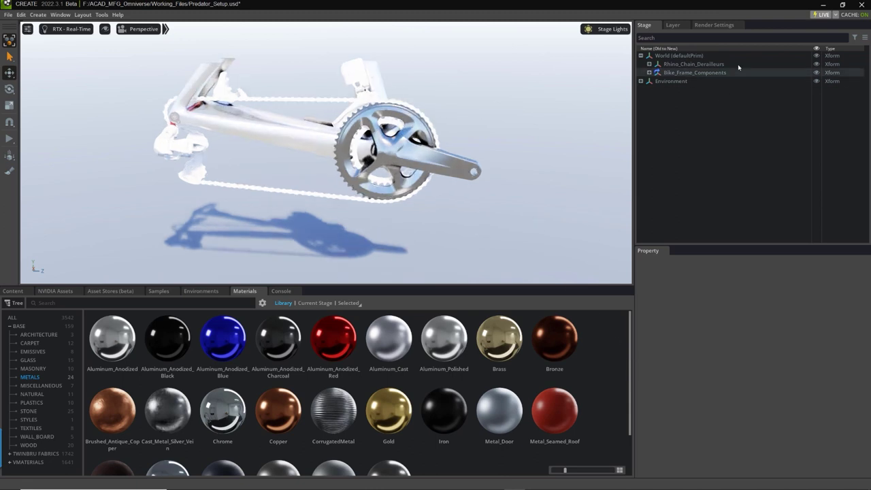
left_click(687, 65)
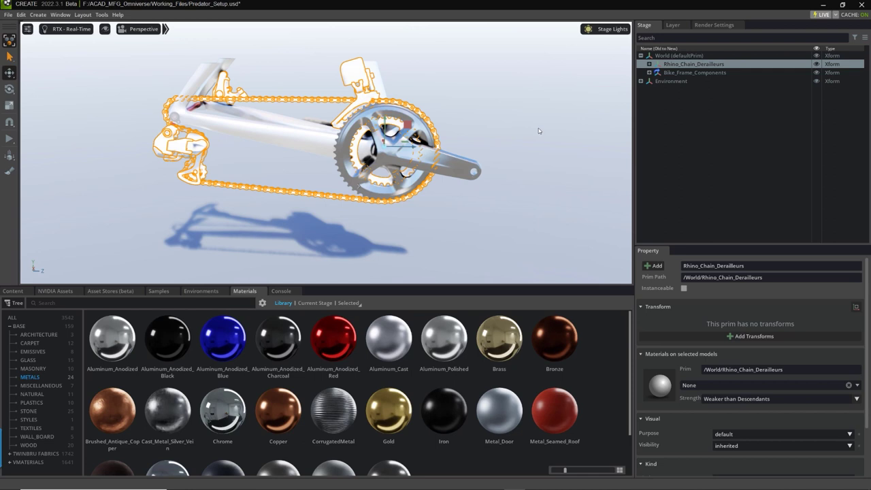
scroll(527, 131, "up", 3)
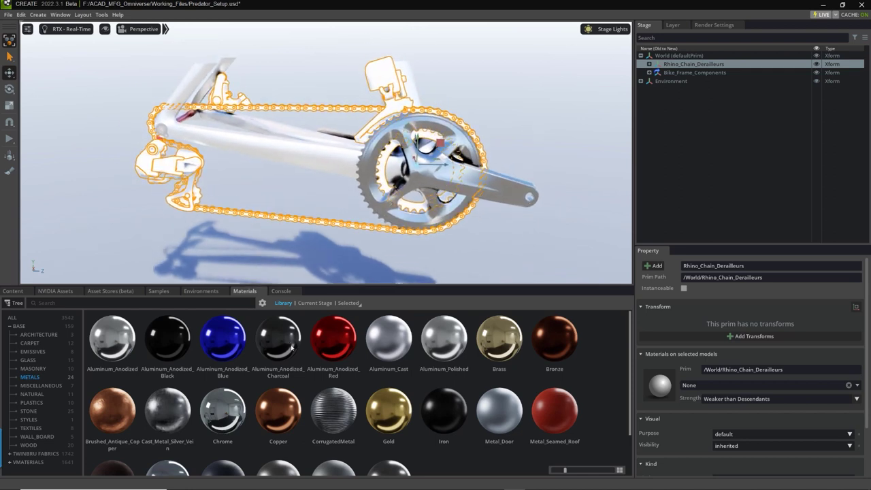
scroll(422, 409, "down", 1)
scroll(367, 354, "up", 1)
right_click(278, 339)
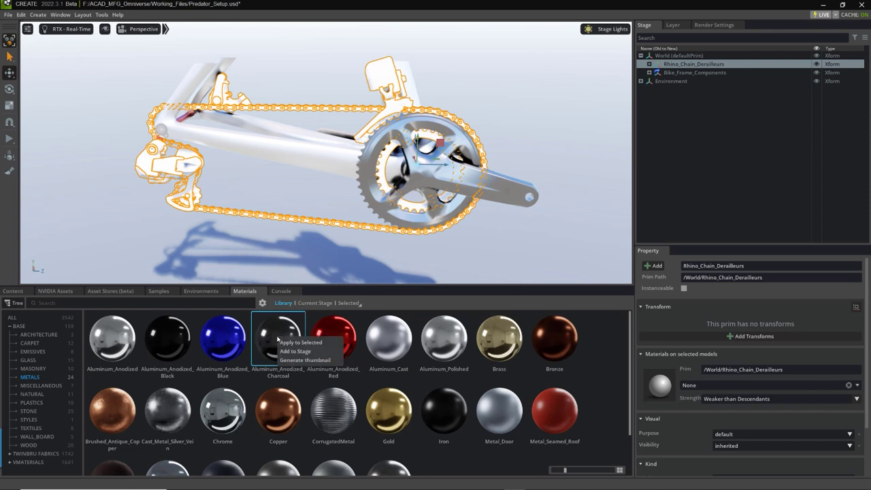
left_click(302, 342)
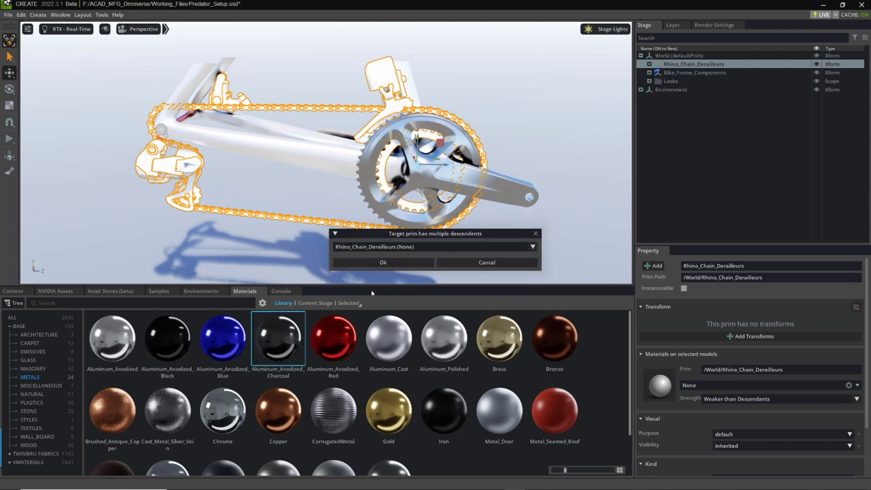
left_click(383, 262)
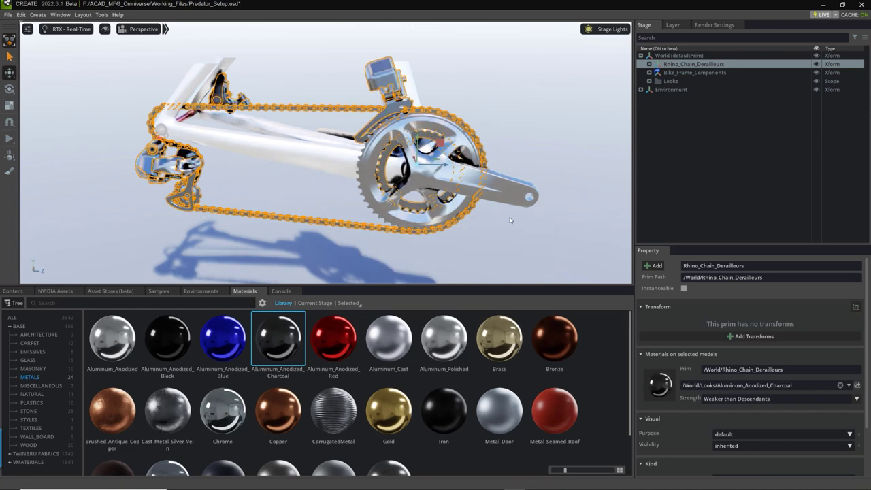
left_click(529, 134)
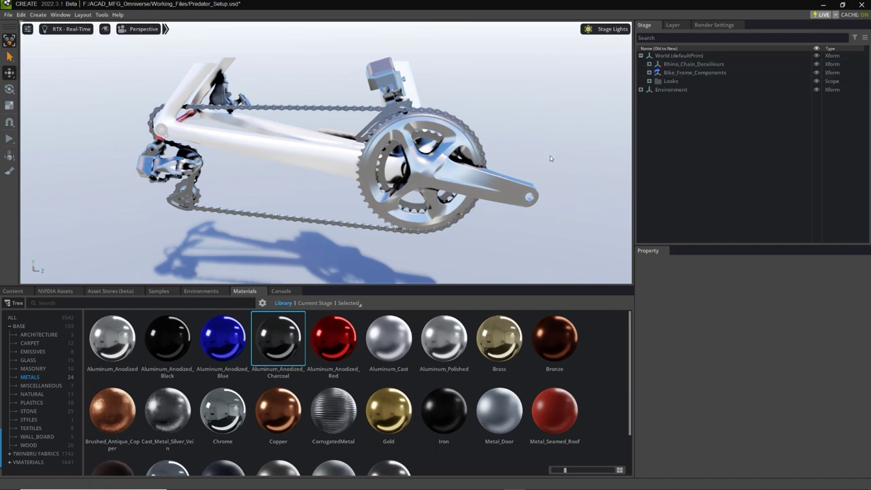
Step: Apply the Aluminum_Anodized_Black material to the chain-side crank arm, the large chainring and the opposite crank arm
scroll(550, 156, "up", 5)
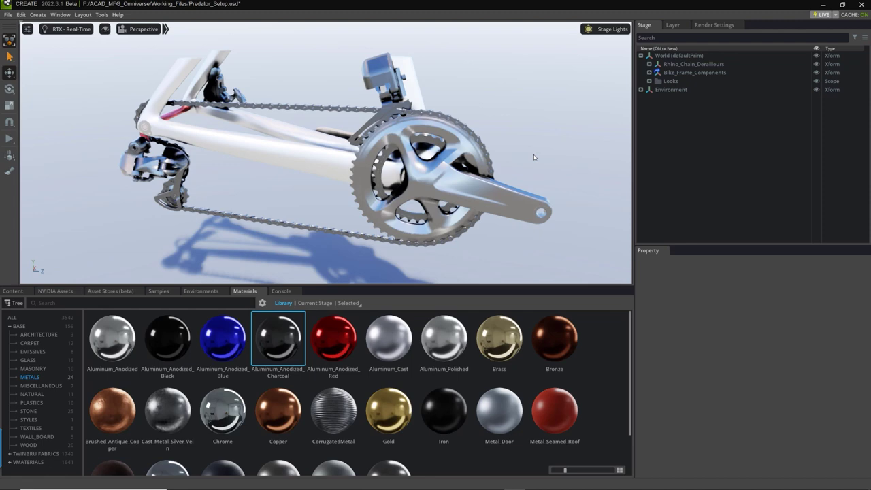
scroll(537, 156, "up", 2)
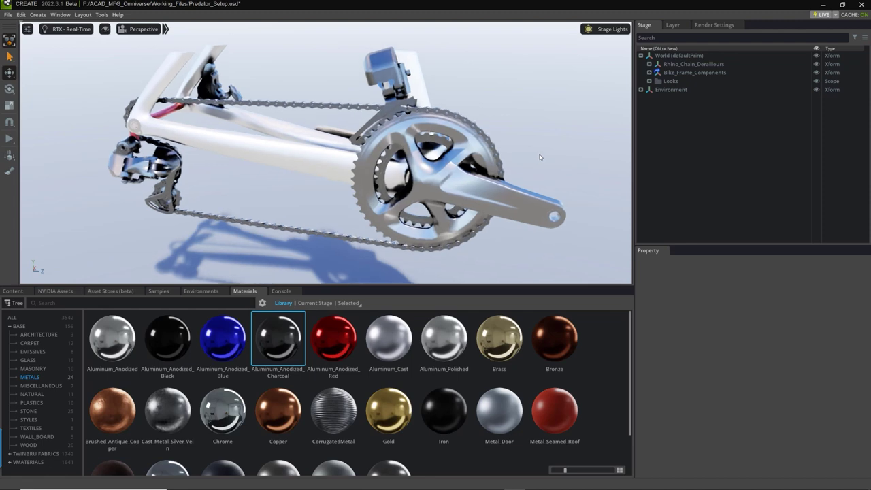
scroll(305, 188, "up", 2)
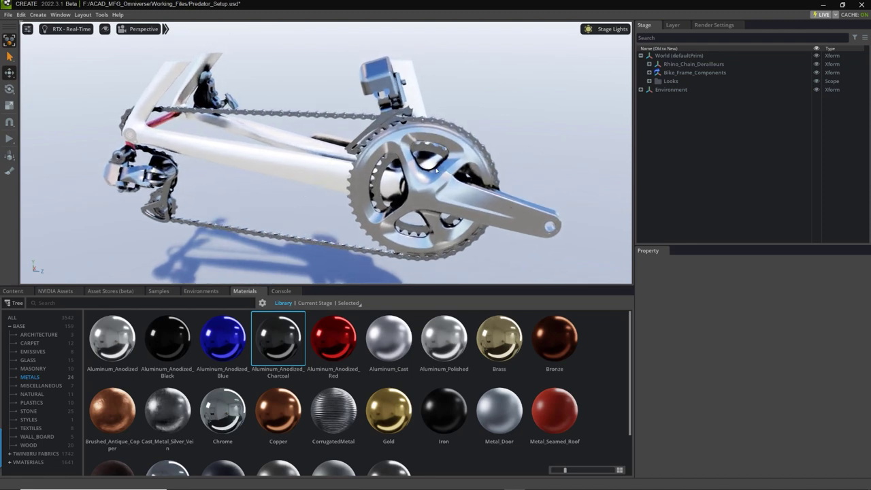
left_click(169, 347)
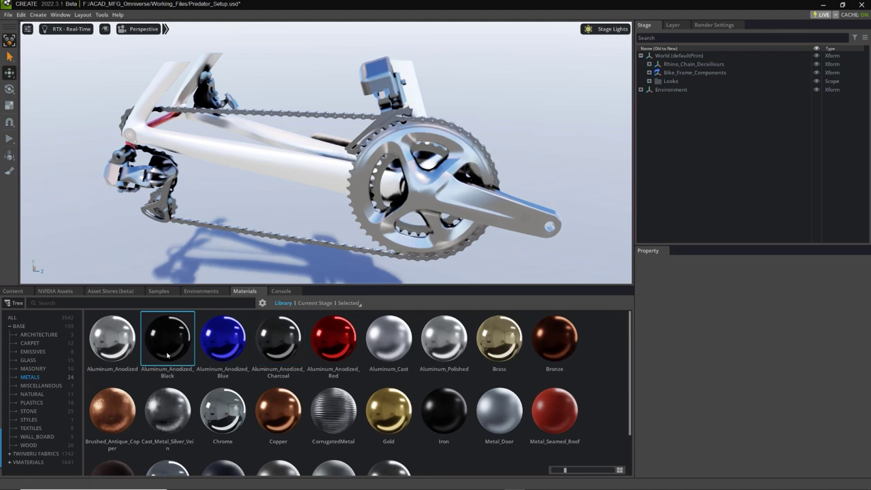
left_click_drag(171, 345, 467, 200)
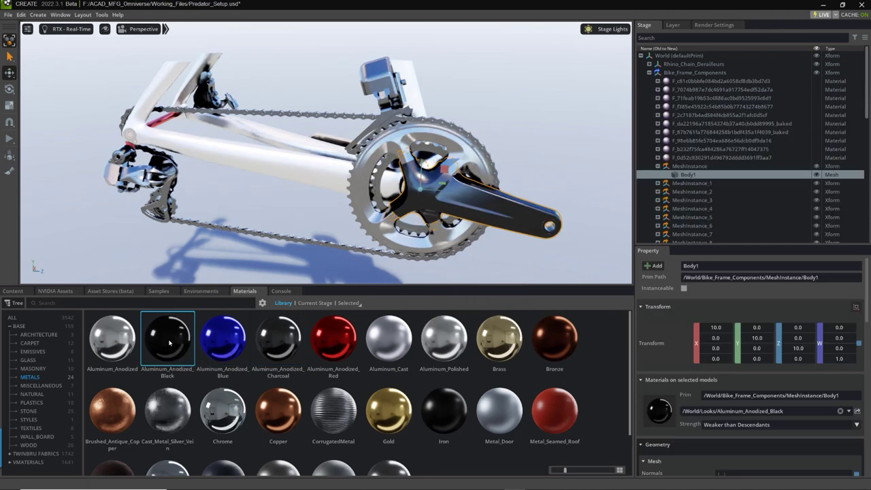
left_click_drag(401, 218, 381, 163)
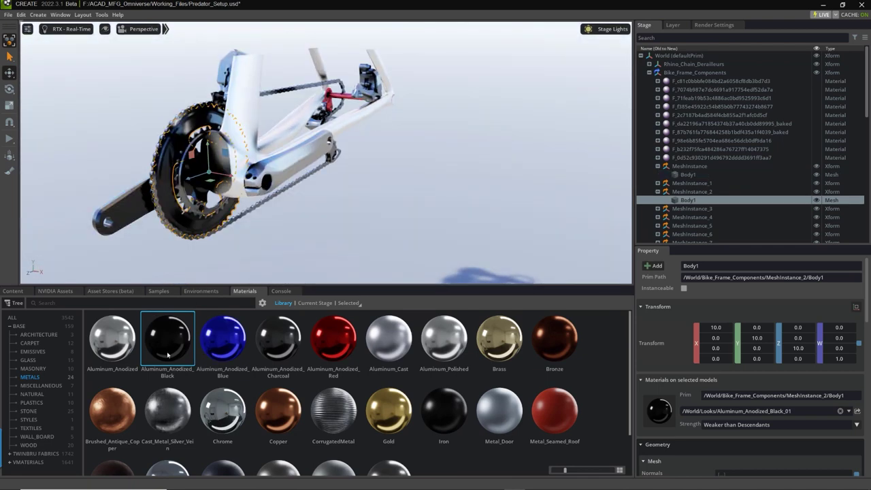
left_click_drag(158, 340, 287, 153)
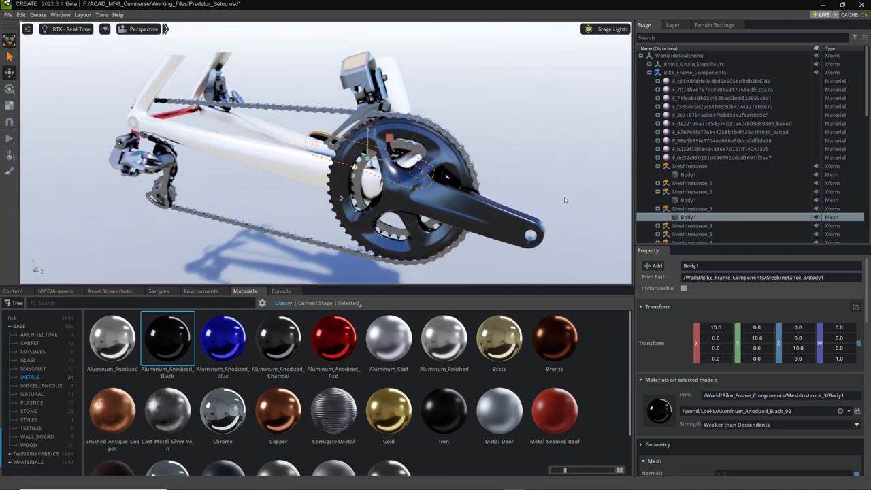
Step: Apply the Aluminum_Anodized_Red material to the small link behind the chainstay and the rear dropout's round cap, then clear the selection
left_click(537, 165)
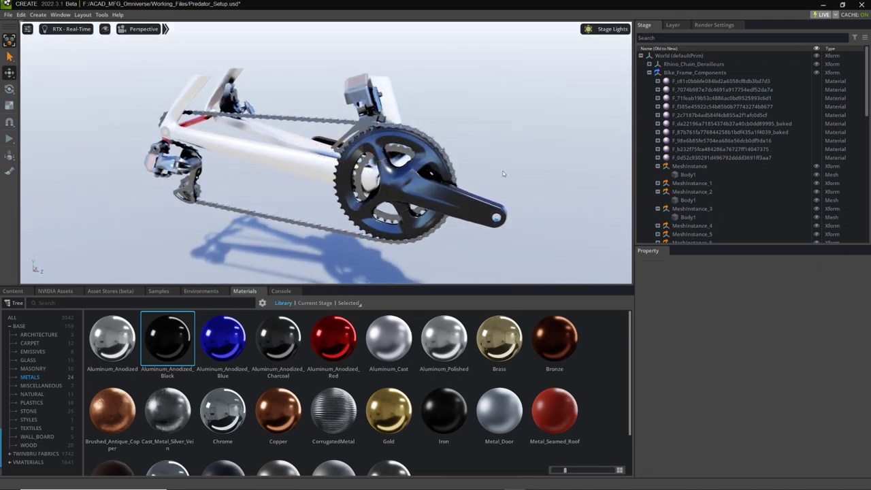
right_click_drag(535, 165, 252, 175)
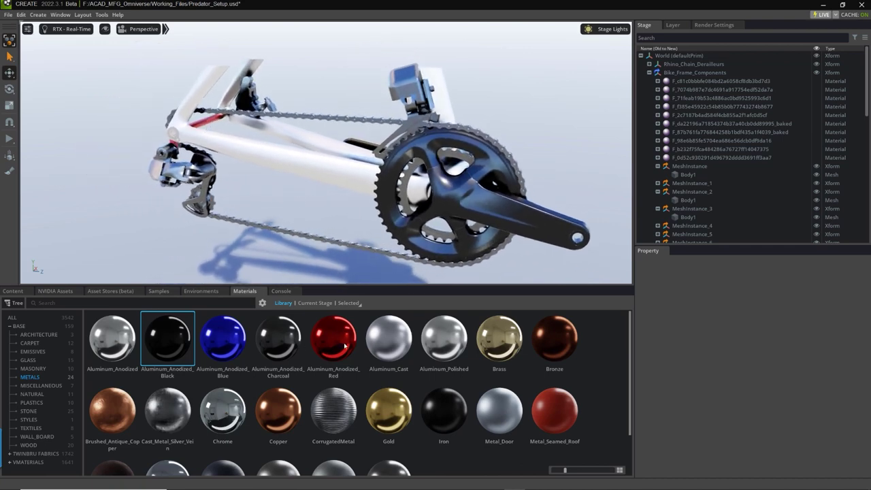
left_click_drag(345, 345, 201, 124)
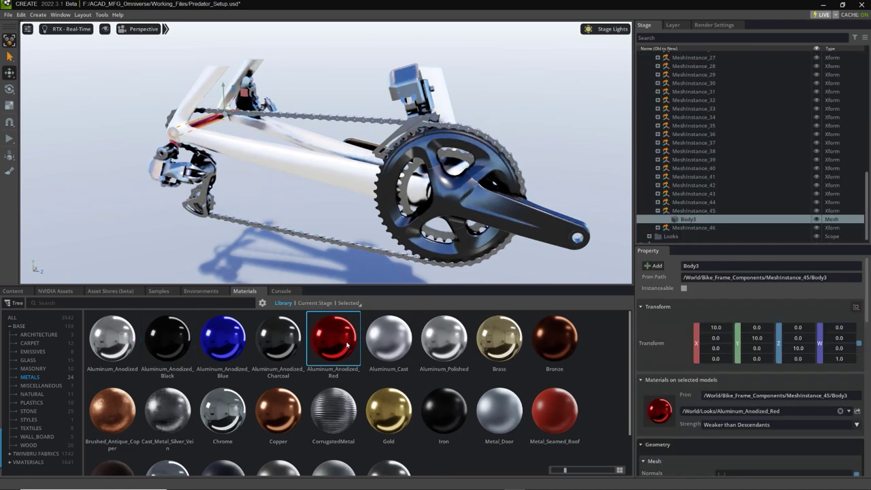
left_click_drag(348, 346, 173, 132)
left_click(317, 236)
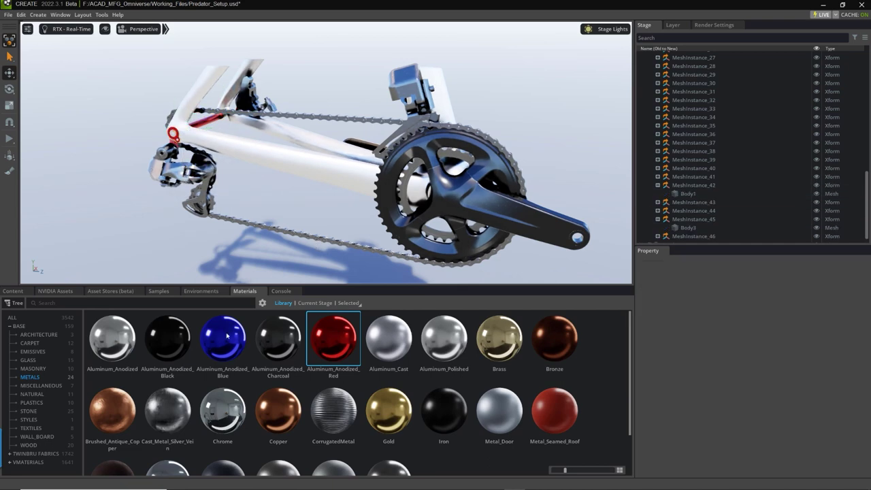
Step: Apply Rubber_Smooth from the Plastics category to the front derailleur housing, the rear derailleur cover and the component behind the seat stays
left_click(35, 403)
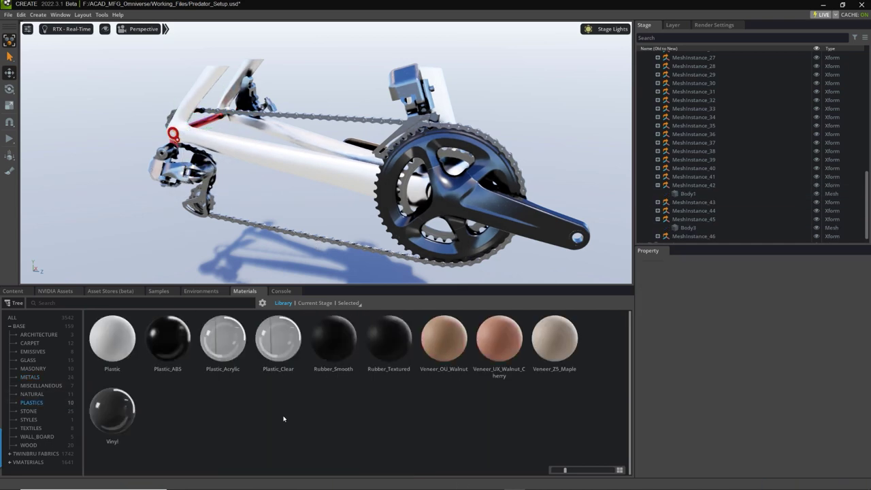
left_click_drag(343, 341, 407, 85)
left_click_drag(347, 344, 246, 99)
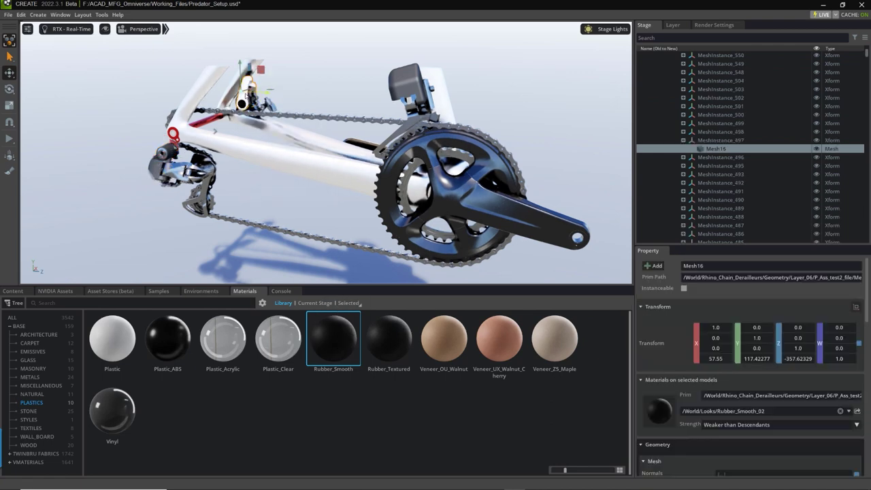
left_click(383, 281)
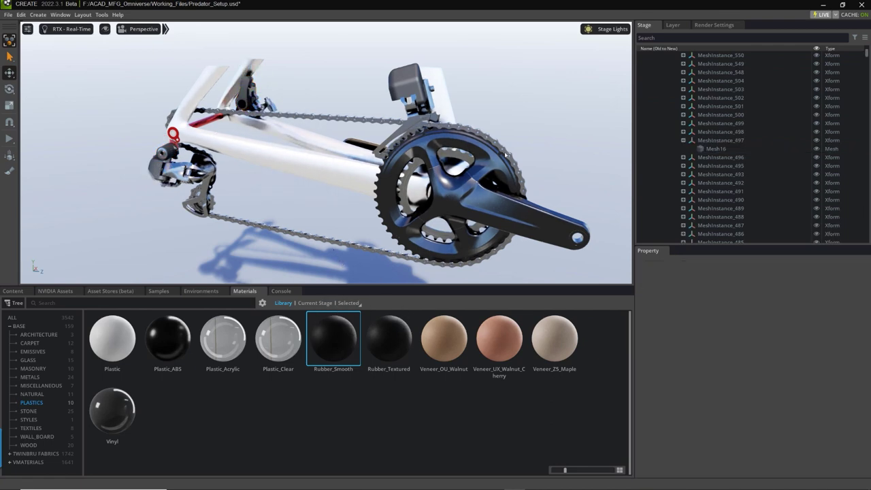
Step: Collapse the Base category of the material library and list the vMaterials collection
left_click_drag(506, 155, 561, 131, "alt")
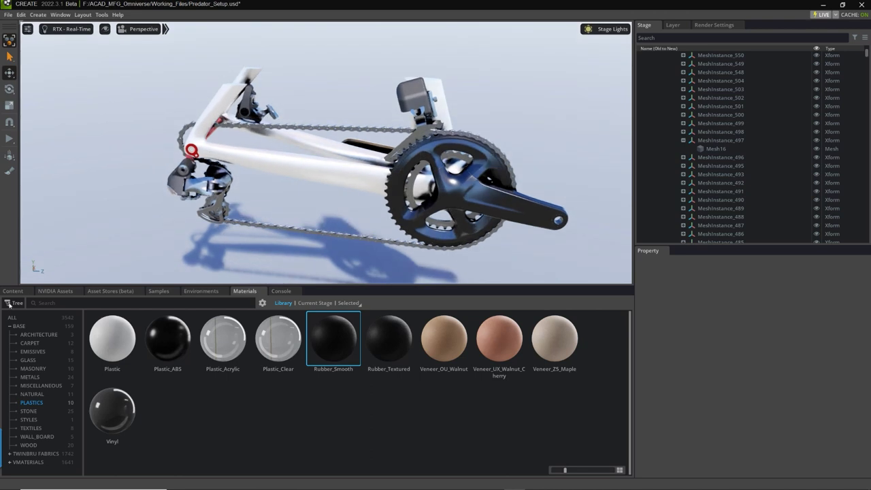
left_click(9, 327)
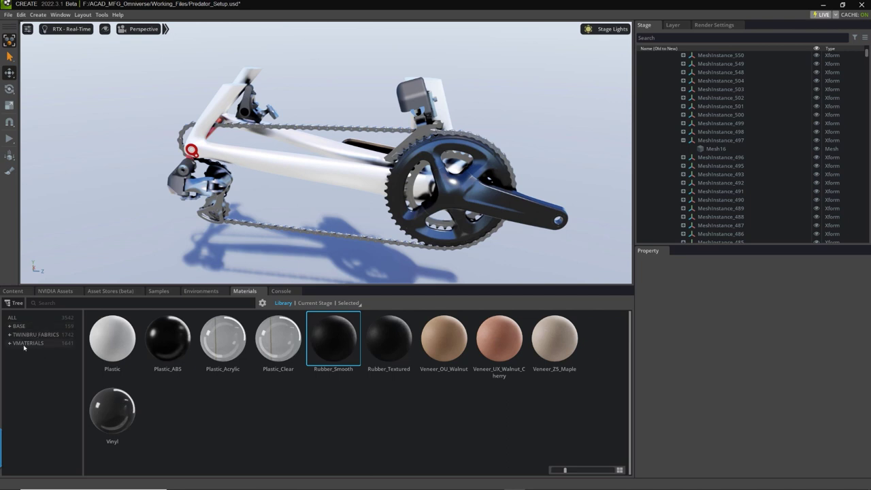
left_click(24, 346)
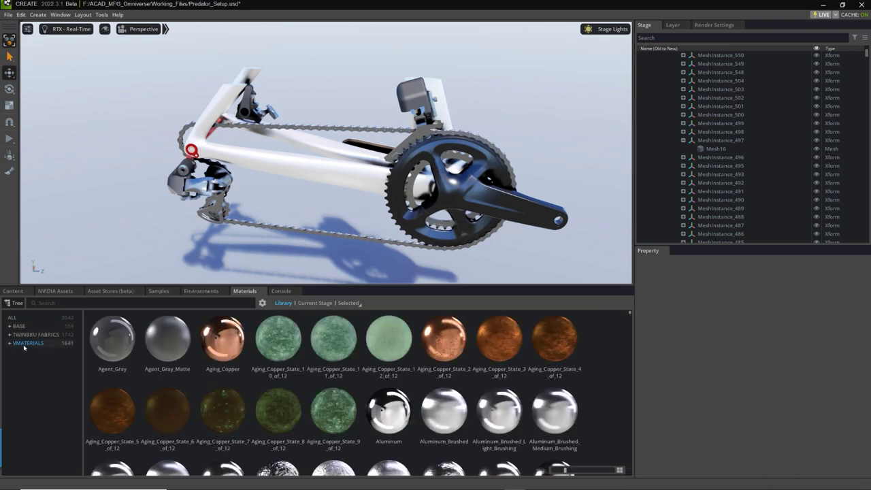
Step: Apply the Carpaint_Candy material from vMaterials to the RF20_Frame mesh, then clear the selection
scroll(571, 352, "down", 3)
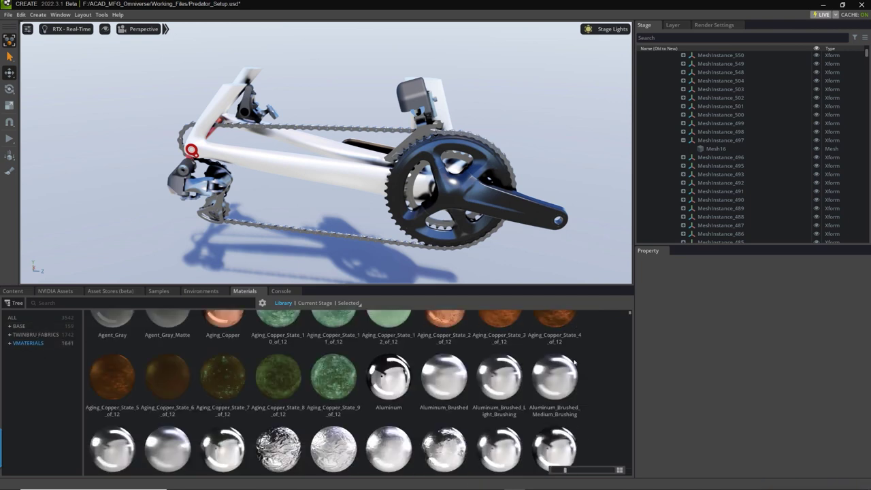
scroll(574, 366, "down", 2)
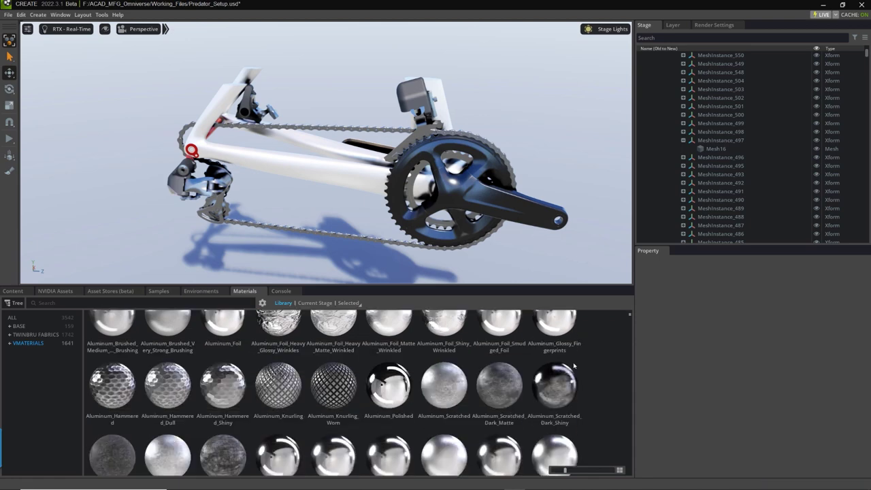
scroll(574, 366, "down", 2)
scroll(574, 366, "down", 5)
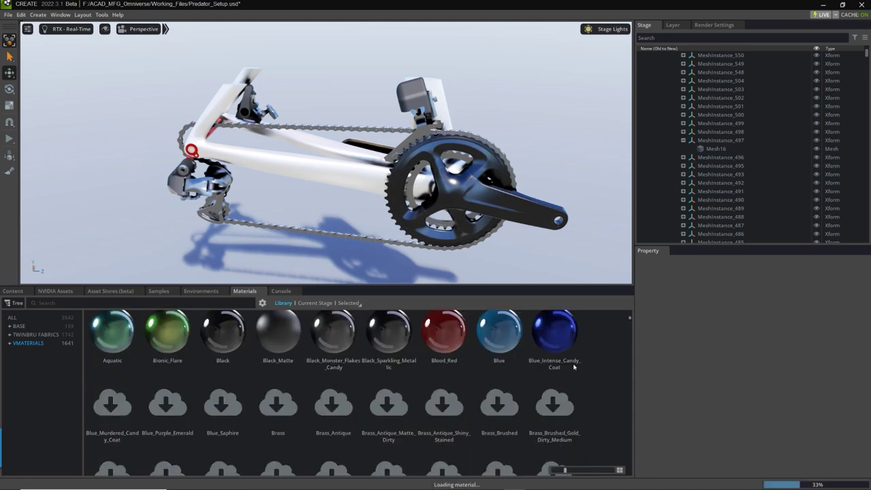
scroll(574, 366, "down", 5)
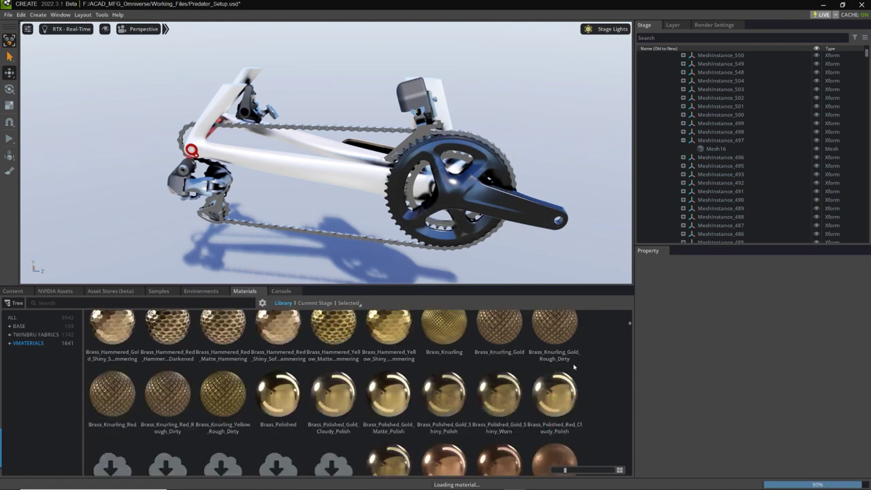
scroll(574, 366, "down", 5)
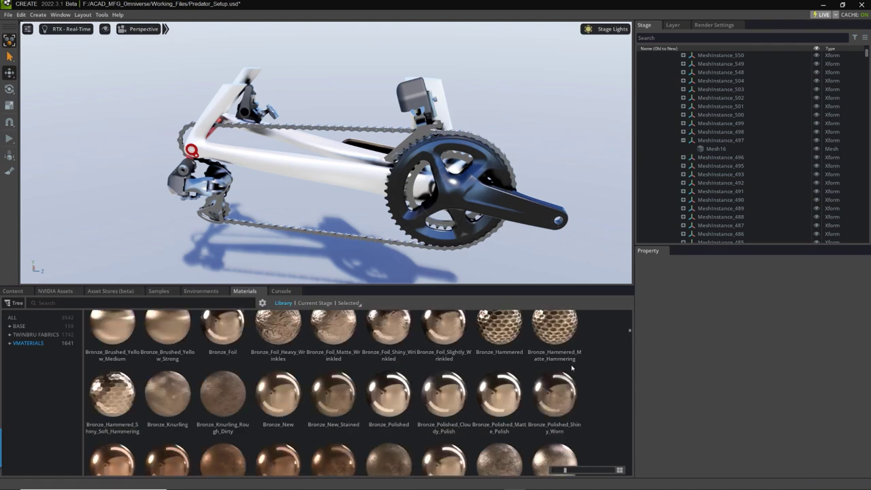
scroll(572, 367, "down", 5)
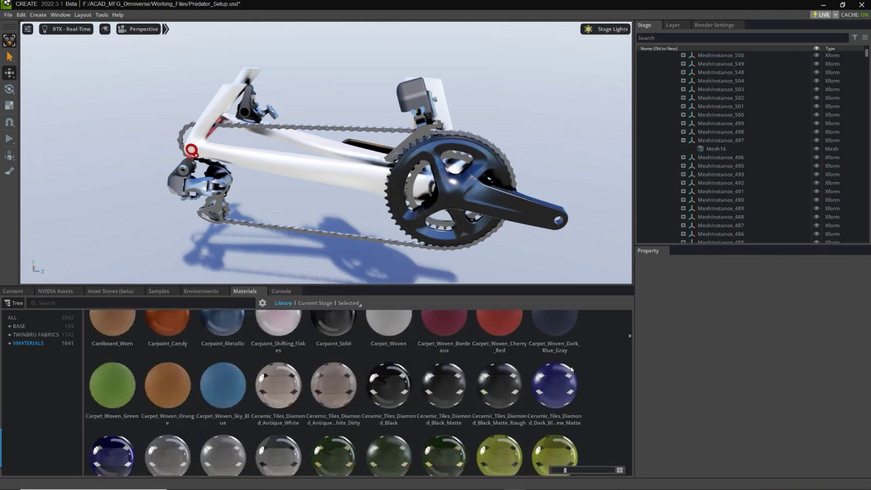
scroll(537, 377, "up", 2)
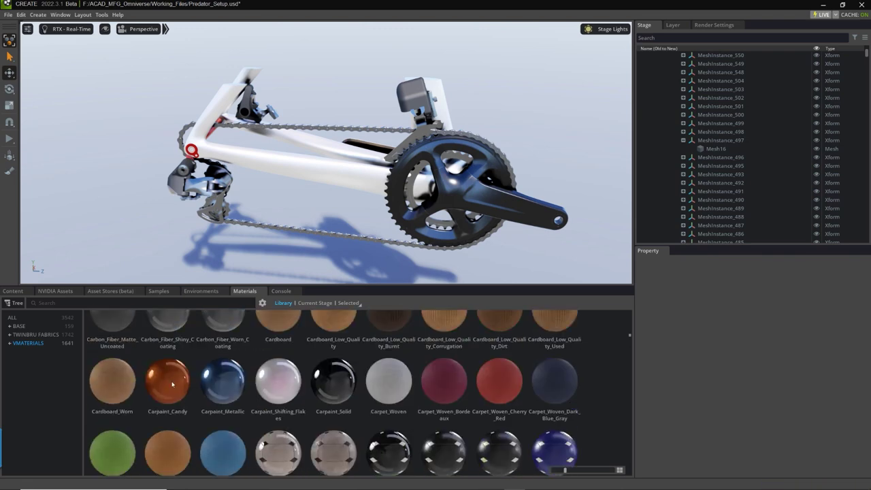
left_click(168, 383)
left_click_drag(168, 385, 287, 163)
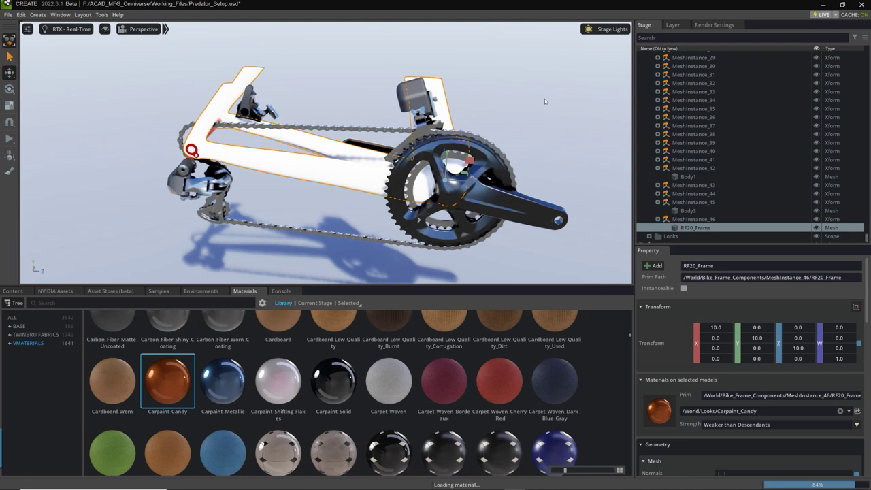
left_click(505, 76)
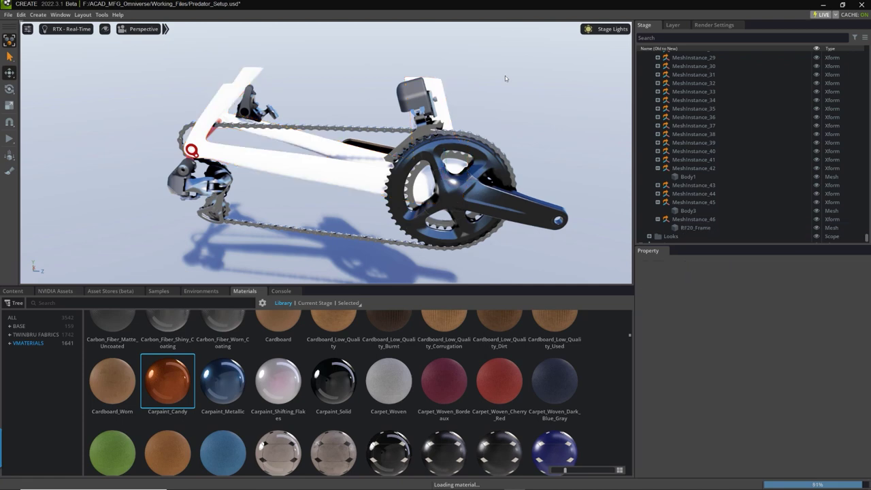
Step: Examine the painted frame and drivetrain from several angles and up close
left_click_drag(505, 92, 558, 90, "alt")
right_click_drag(557, 92, 497, 118, "alt")
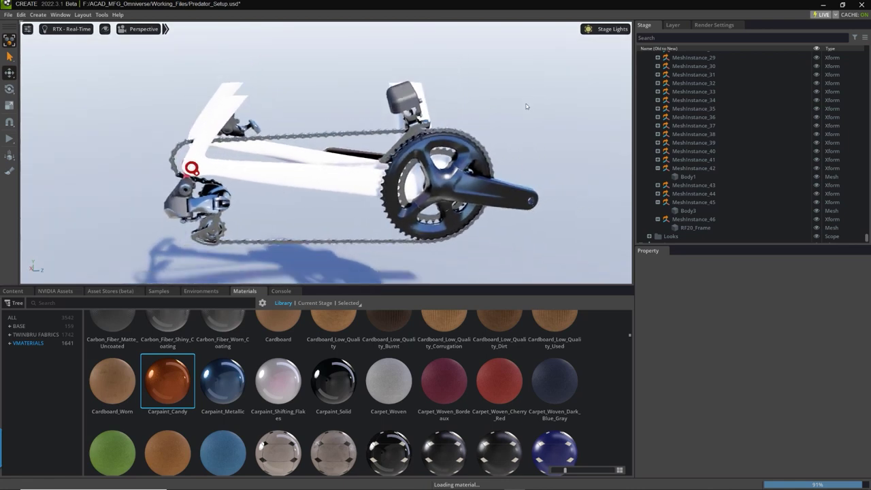
left_click_drag(491, 115, 514, 116, "alt")
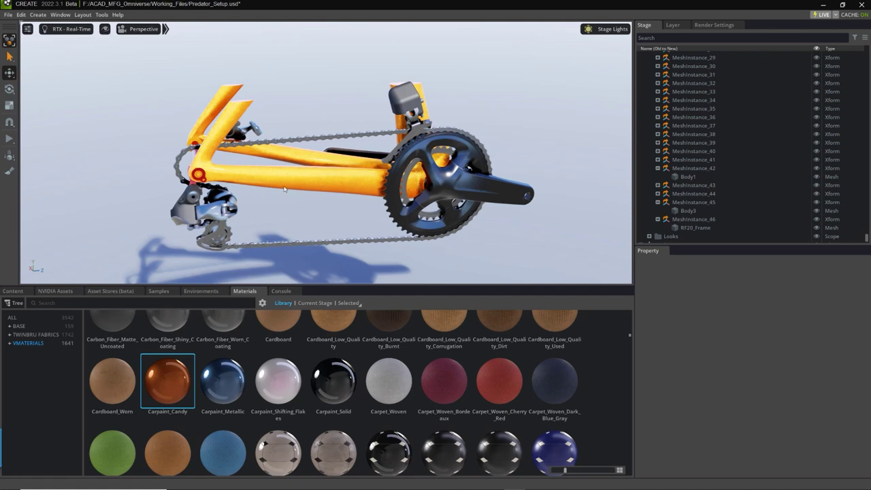
right_click_drag(271, 209, 286, 204, "alt")
left_click_drag(287, 205, 329, 181, "alt")
scroll(329, 182, "down", 2)
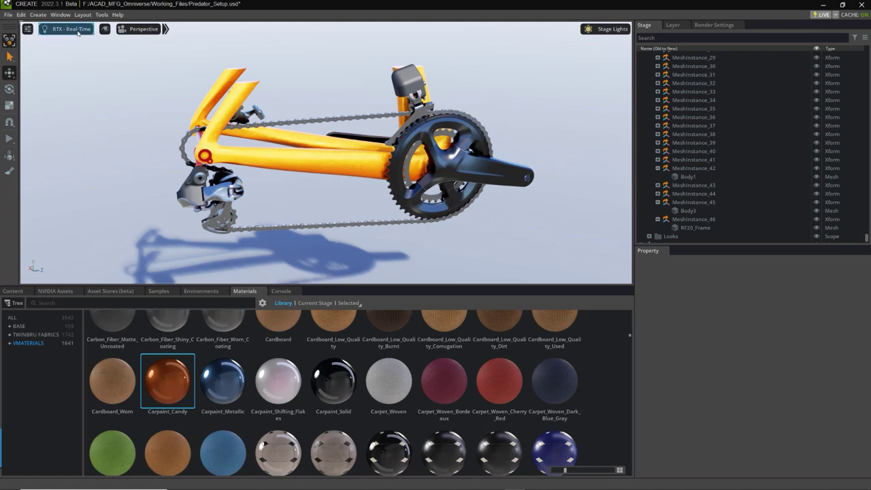
scroll(296, 215, "up", 5)
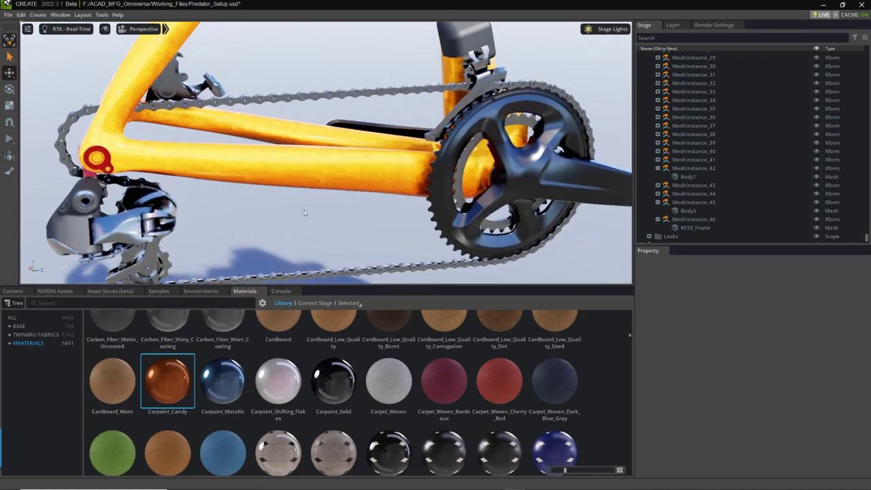
scroll(296, 215, "down", 1)
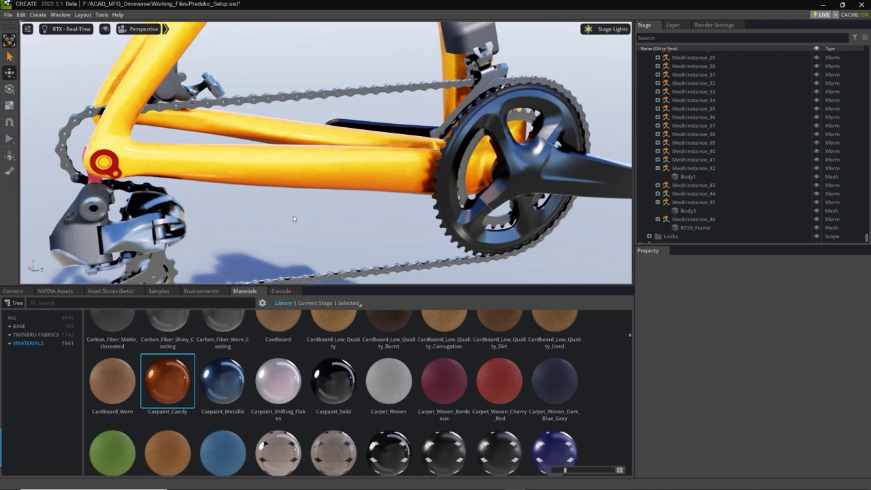
Step: Switch the viewport renderer to RTX - Interactive (Path Tracing) with a closer view of the chainstay
left_click(75, 30)
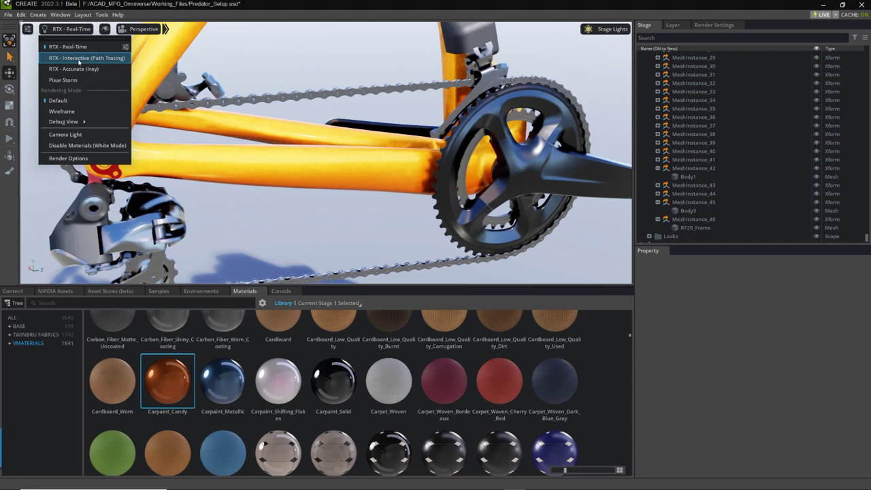
left_click(79, 58)
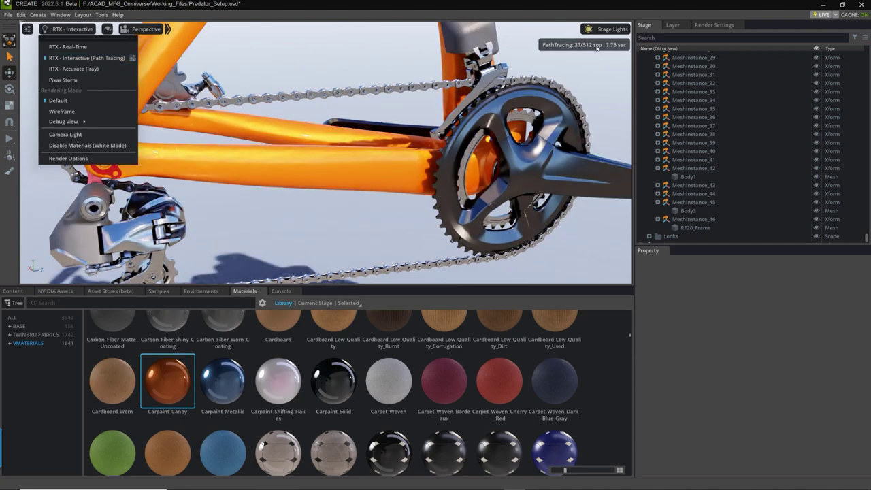
left_click(537, 19)
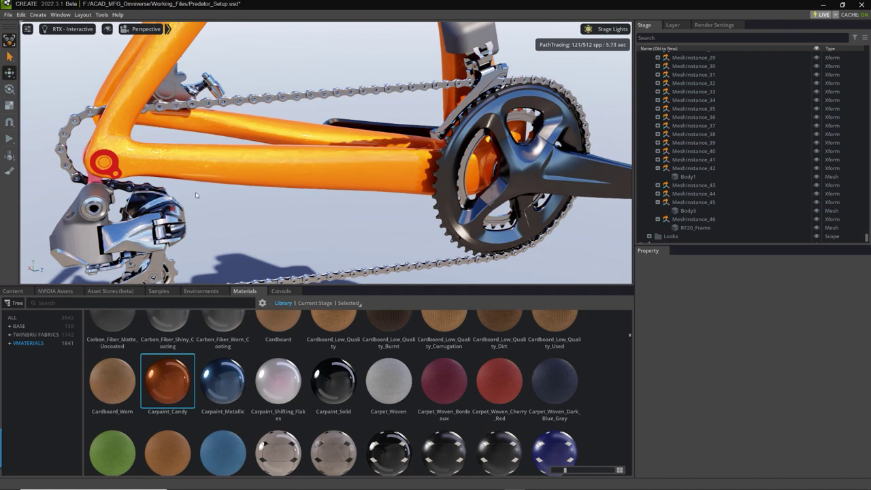
scroll(259, 222, "up", 5)
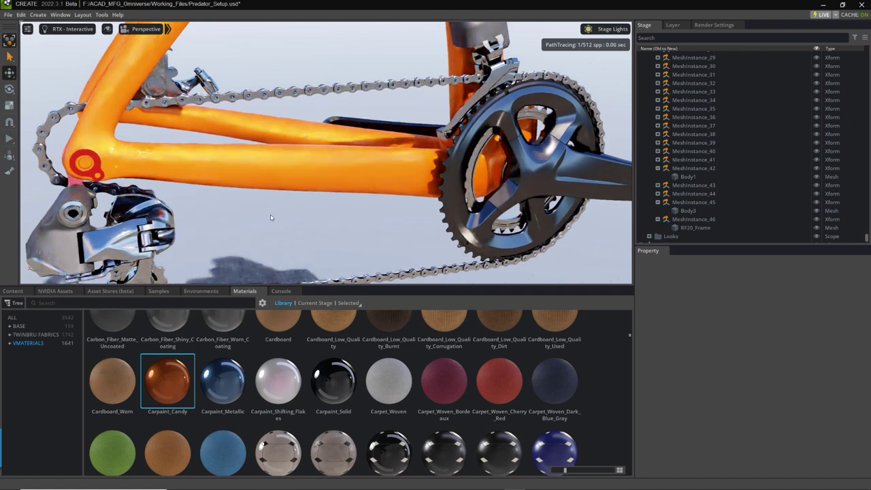
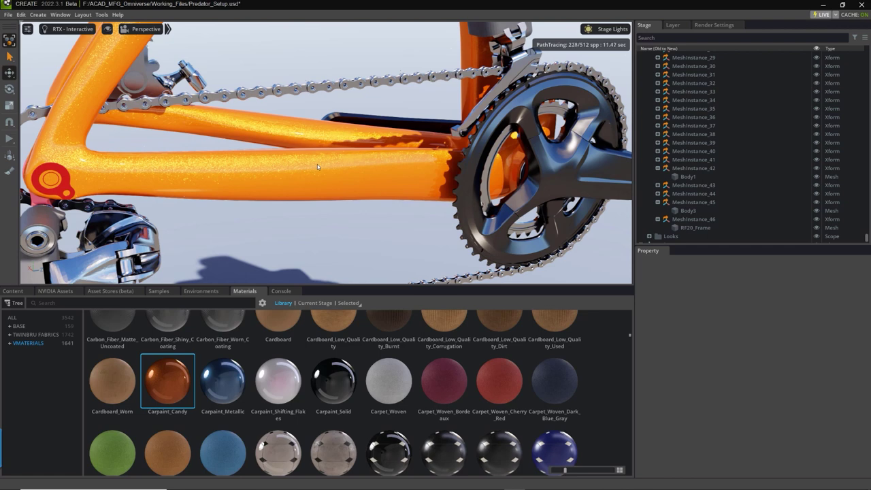
Step: In the frame's Carpaint_Candy material, set Flakes Size to 0.96 mm, Flakes Spread to 0.73 and Flakes Density to 0.25
left_click(381, 179)
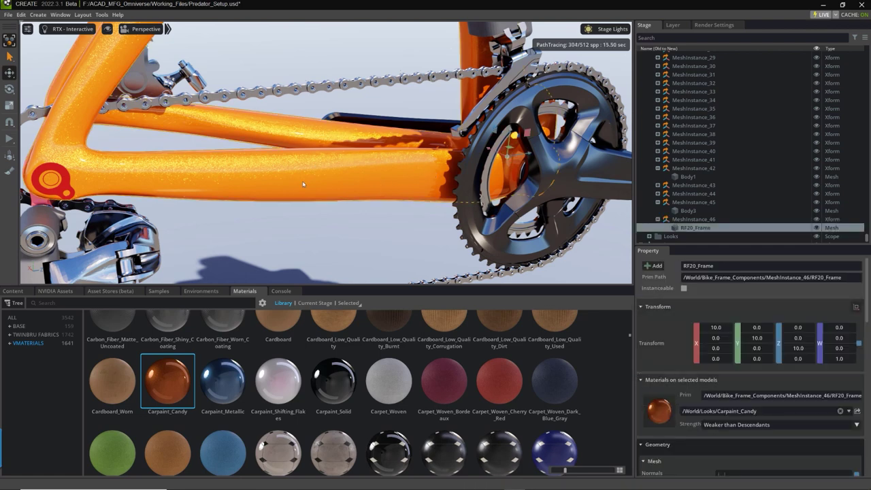
left_click(667, 412)
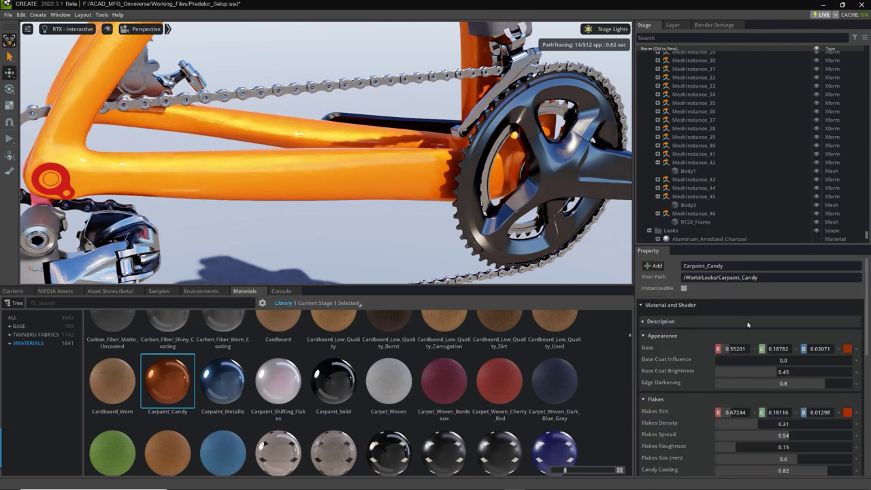
scroll(747, 325, "down", 1)
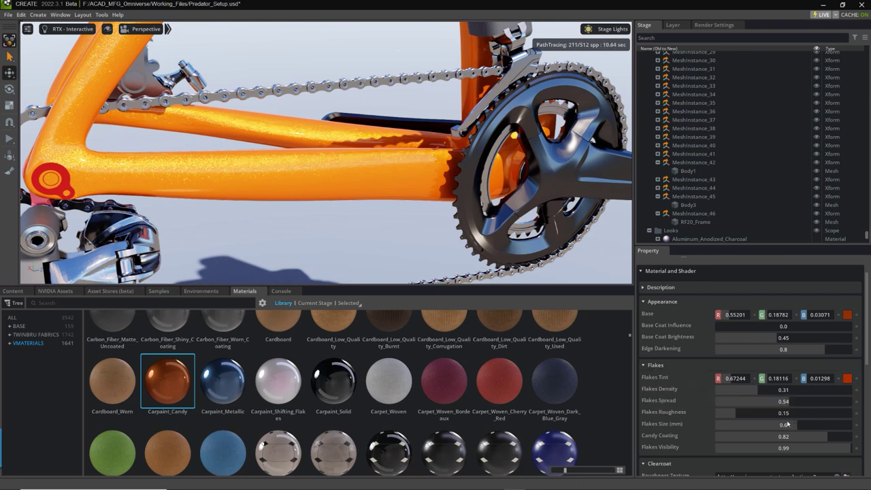
left_click_drag(801, 426, 813, 428)
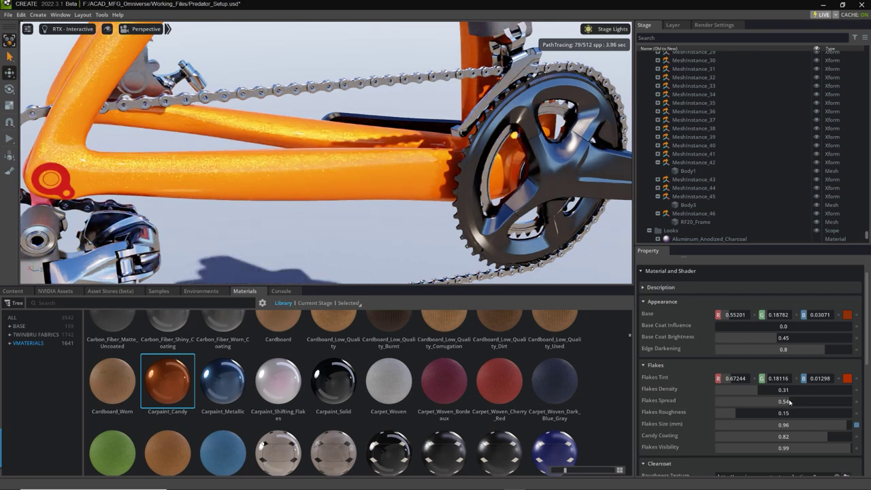
left_click_drag(784, 407, 815, 403)
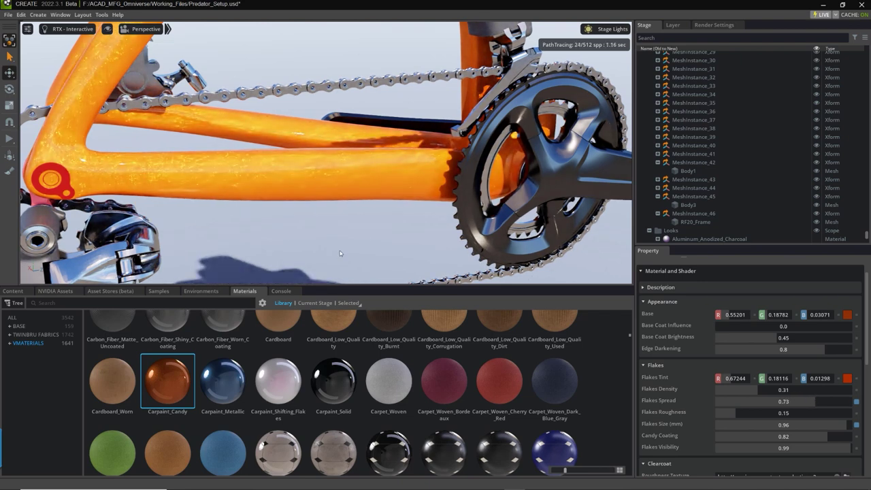
mouse_move(761, 390)
left_mouse_down()
mouse_move(772, 391)
mouse_move(749, 391)
left_mouse_up()
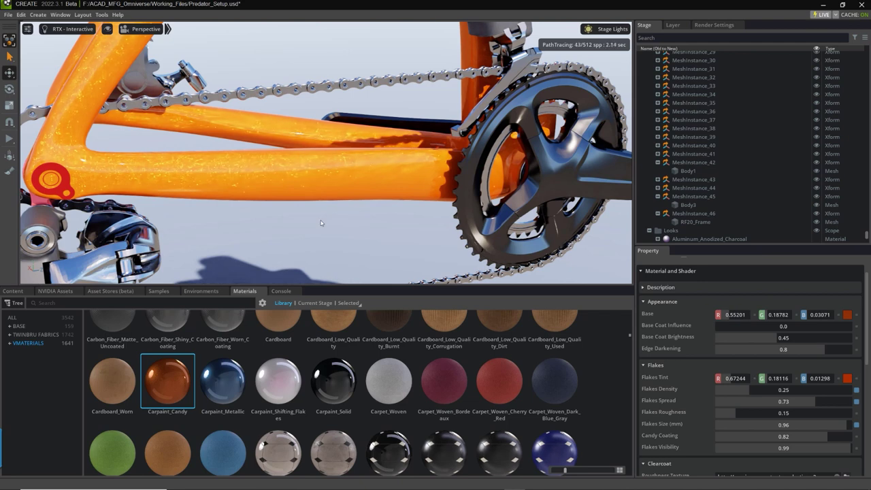
Step: Change the Carpaint_Candy base colour to a deep red, about R 0.554, G 0.048, B 0.016
left_click_drag(322, 219, 333, 217, "alt")
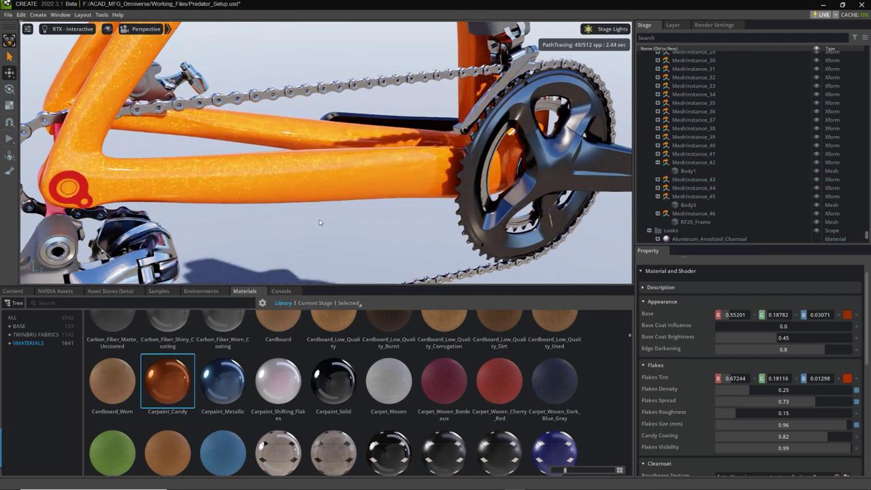
mouse_move(847, 317)
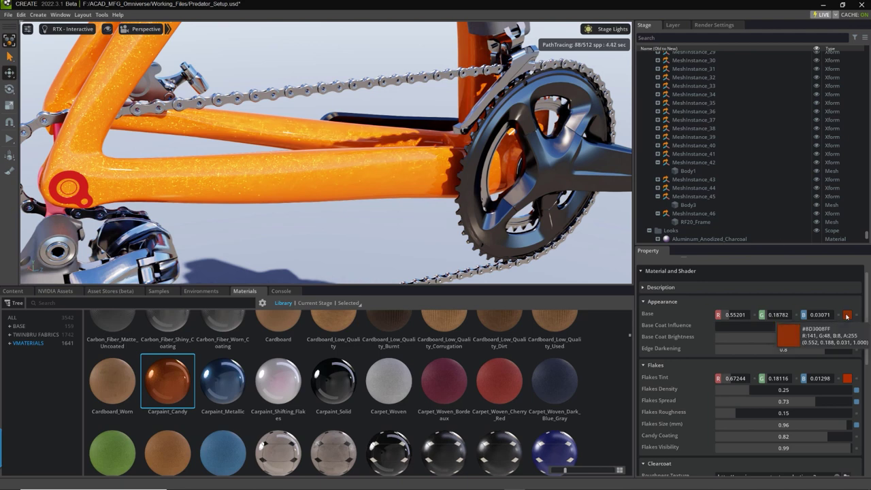
left_click(847, 315)
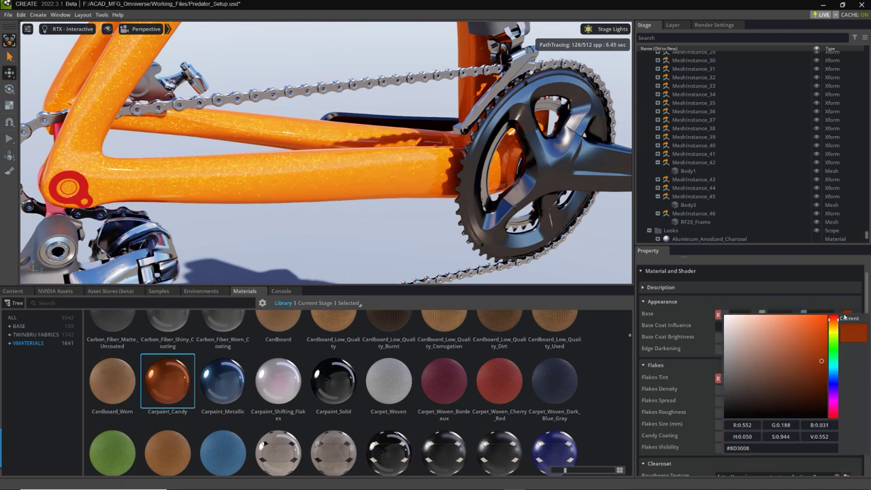
left_click_drag(824, 362, 823, 351)
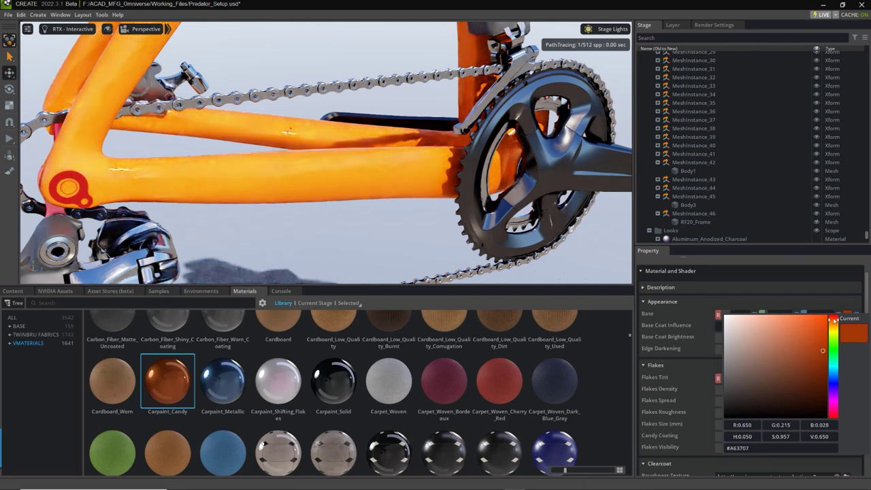
left_click_drag(831, 320, 832, 316)
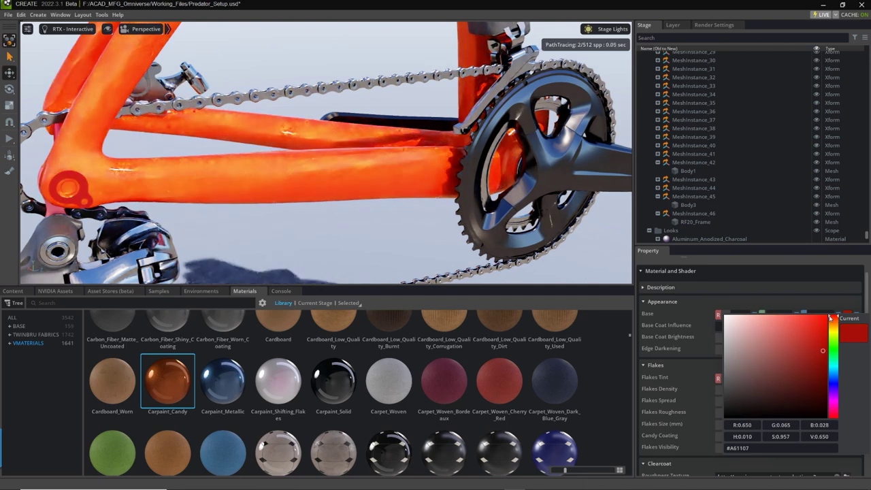
left_click(823, 351)
left_click_drag(824, 351, 825, 362)
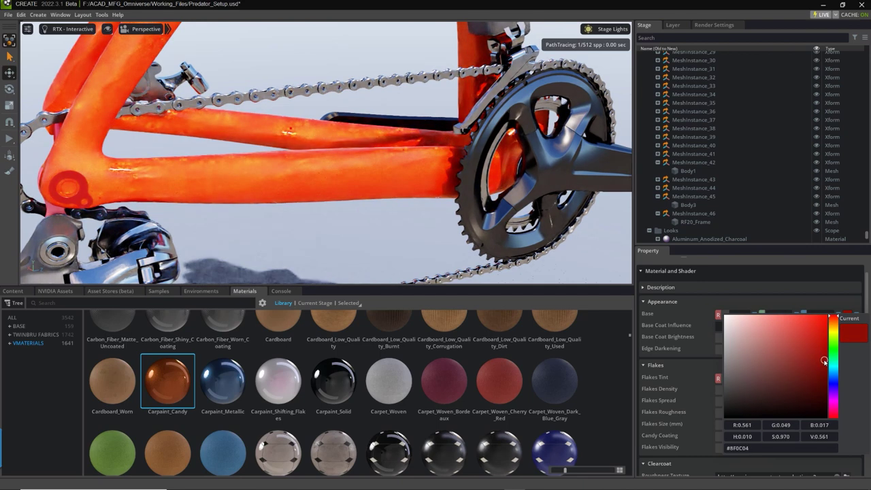
Step: Switch the viewport renderer back to RTX - Real-Time with the whole drivetrain and its ground shadow in view
left_click_drag(354, 205, 300, 212, "alt")
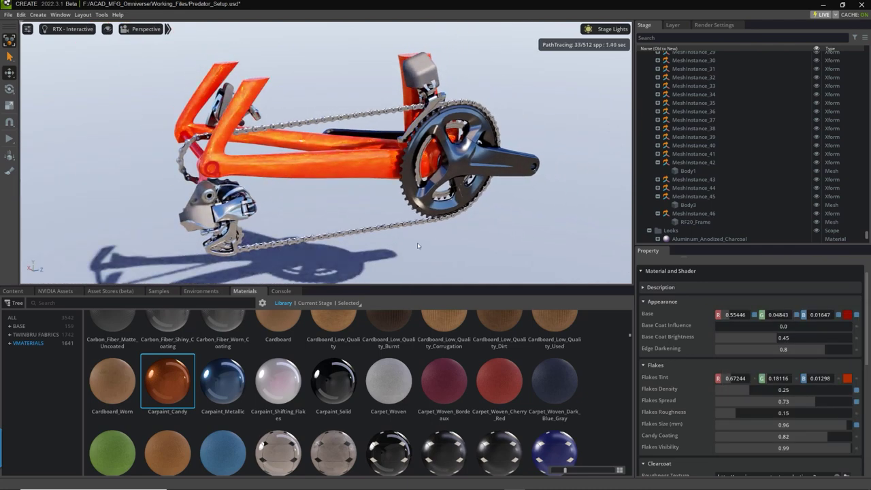
scroll(418, 245, "up", 5)
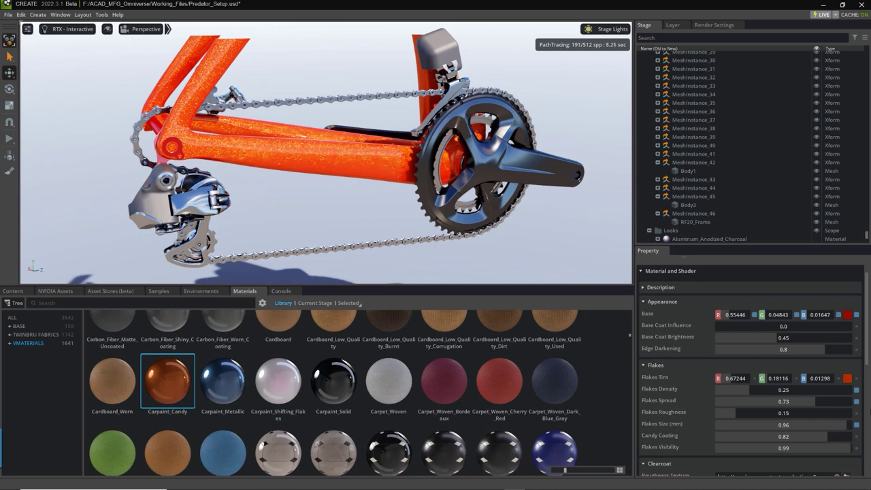
scroll(541, 235, "up", 3)
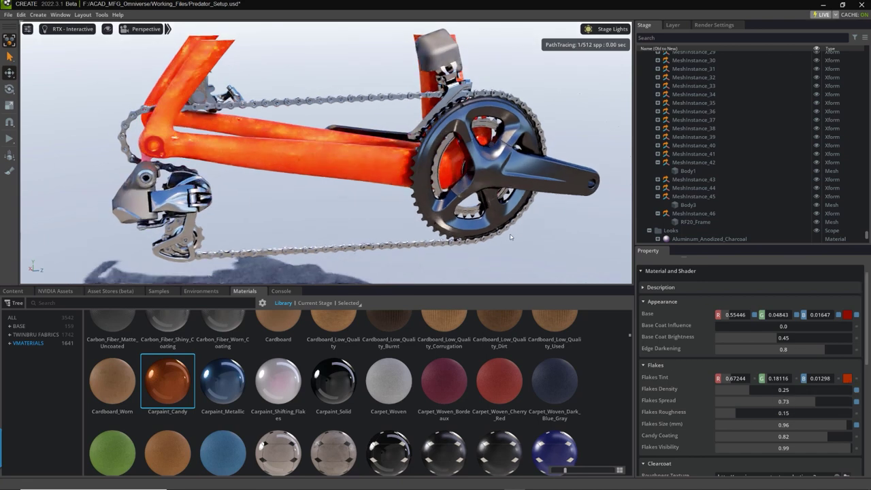
mouse_move(540, 235)
left_mouse_down("alt")
mouse_move(520, 223)
mouse_move(511, 243)
mouse_move(489, 242)
left_mouse_up("alt")
right_click_drag(489, 243, 449, 231, "alt")
left_click_drag(449, 231, 451, 209, "alt")
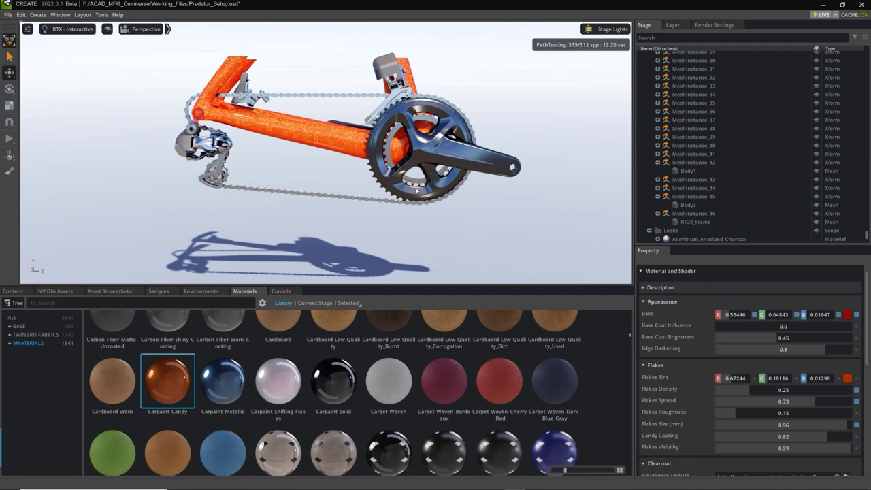
left_click(71, 28)
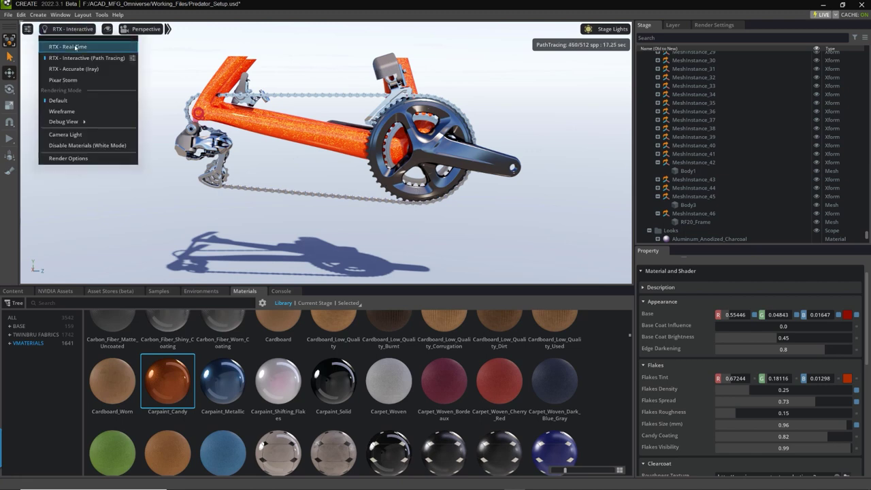
left_click(68, 46)
left_click(342, 127)
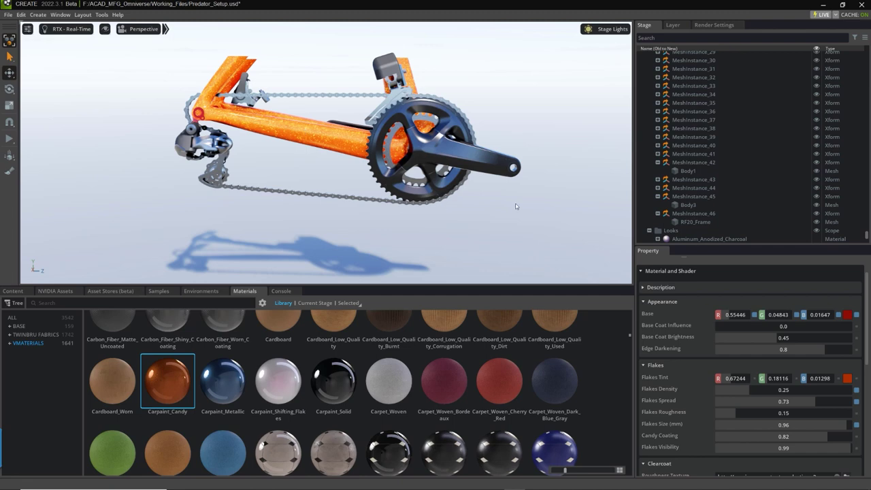
Step: Collapse the component and Looks groups in the stage tree, and enlarge the viewport above the content browser
left_click_drag(867, 236, 870, 39)
left_click(650, 64)
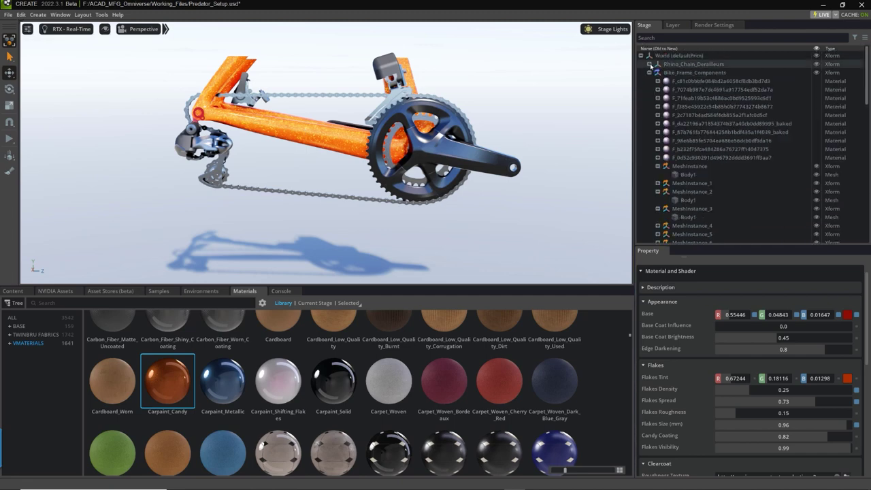
left_click(649, 73)
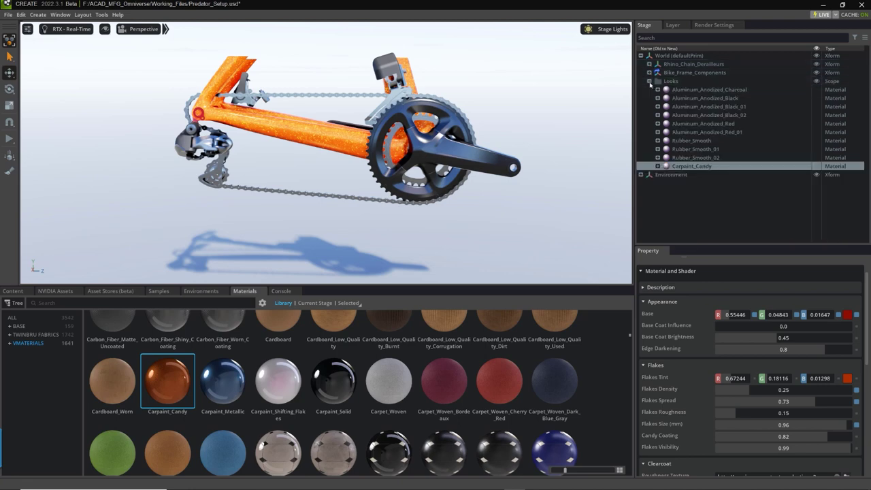
left_click(688, 171)
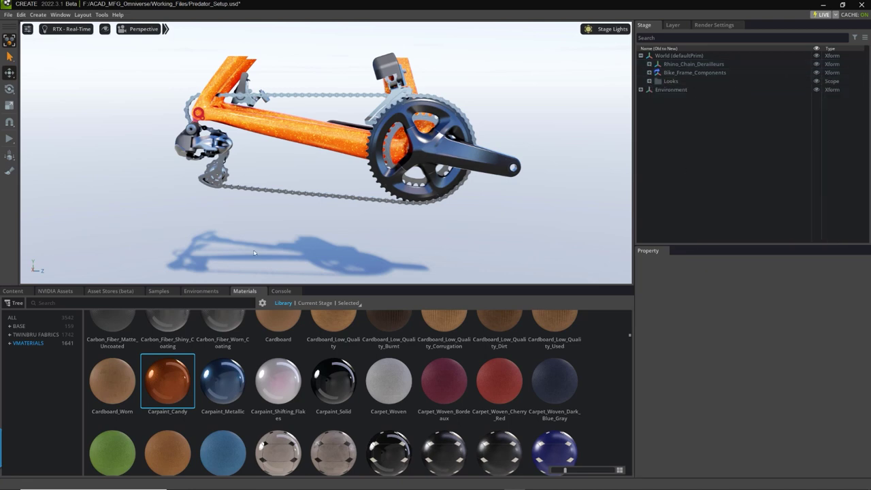
left_click(13, 290)
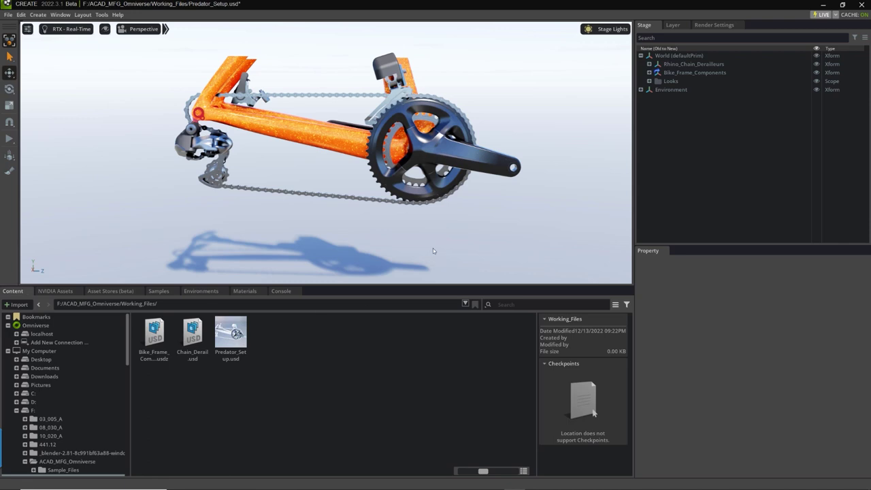
left_click_drag(367, 287, 363, 359)
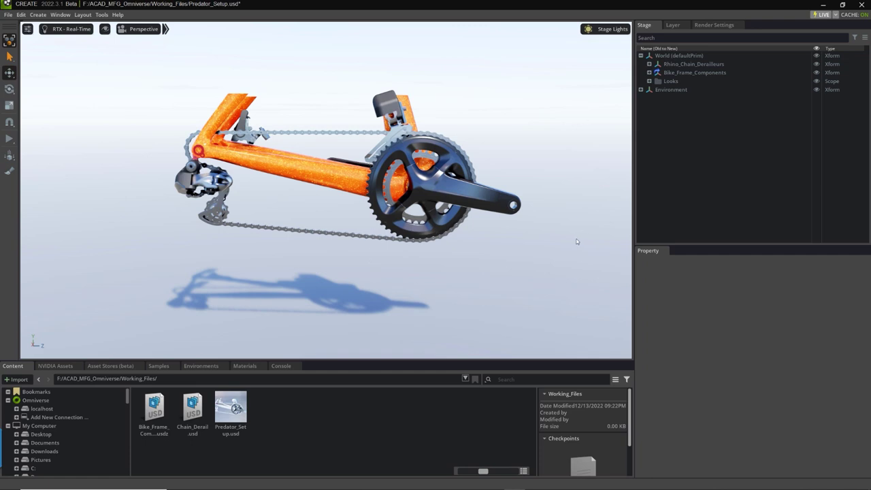
Step: Create an Xform in the stage and parent Rhino_Chain_Derailleurs and Bike_Frame_Components under it
right_click(671, 133)
mouse_move(702, 151)
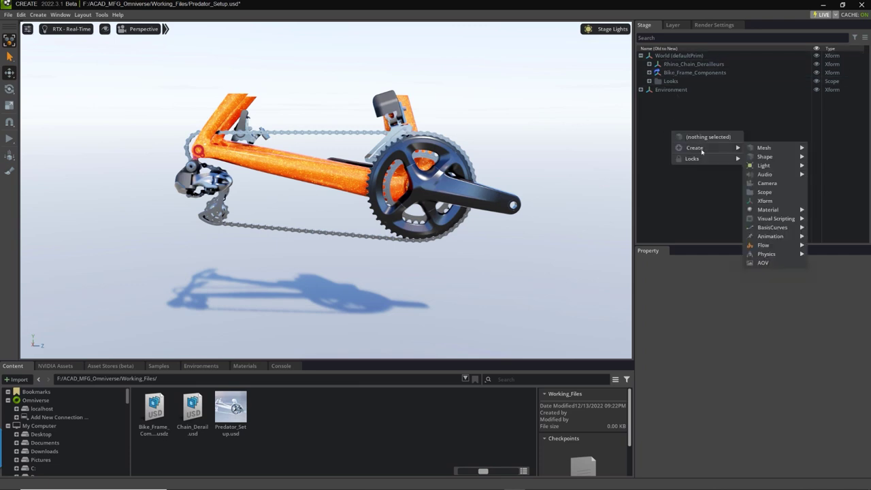
left_click(763, 201)
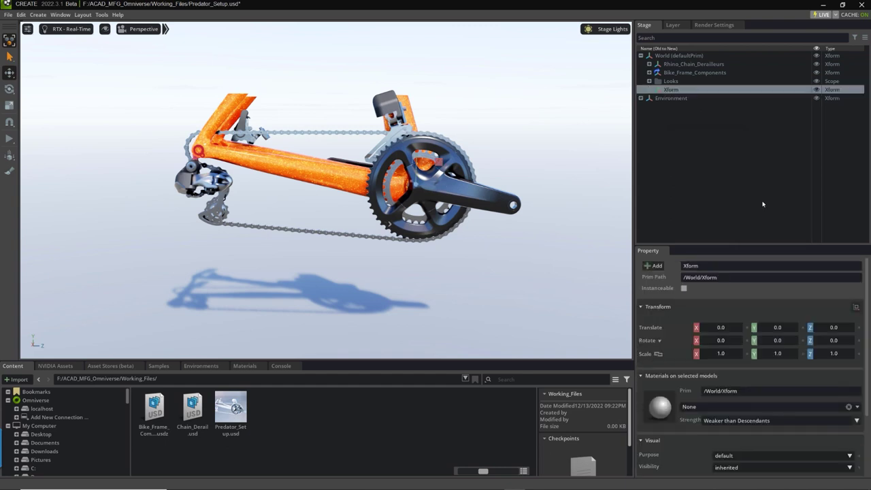
left_click(692, 65)
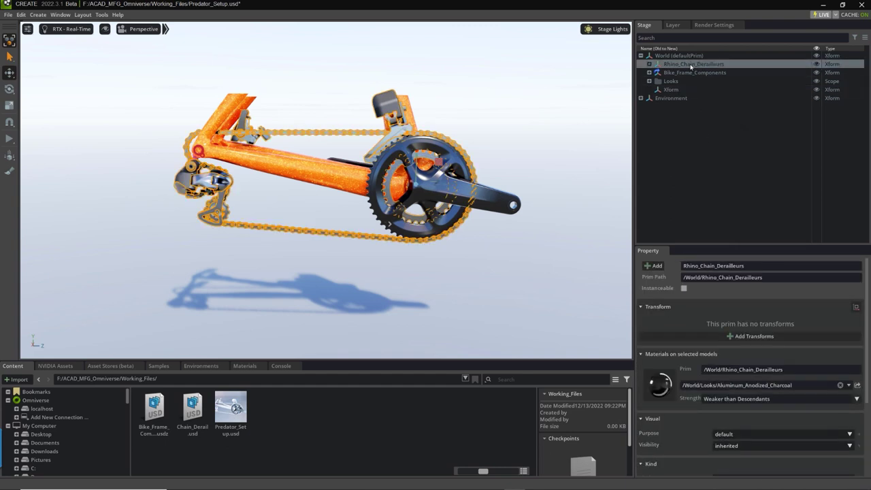
left_click(691, 73, "shift")
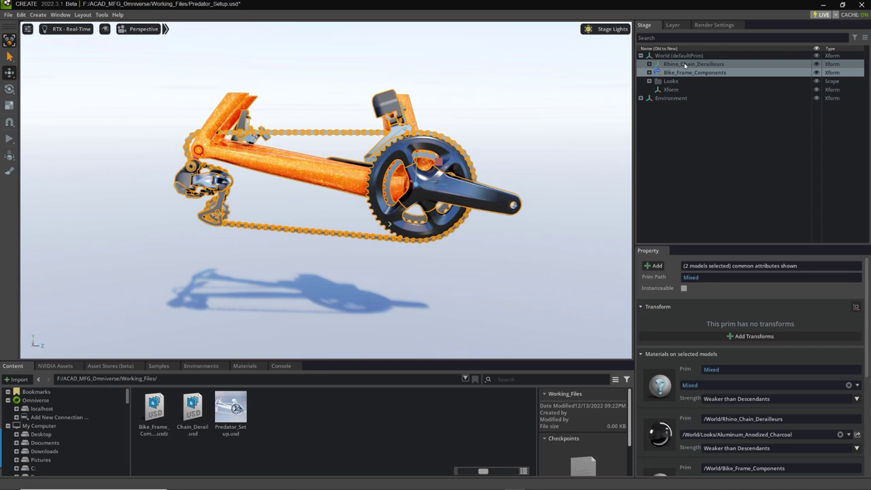
left_click_drag(685, 65, 681, 90)
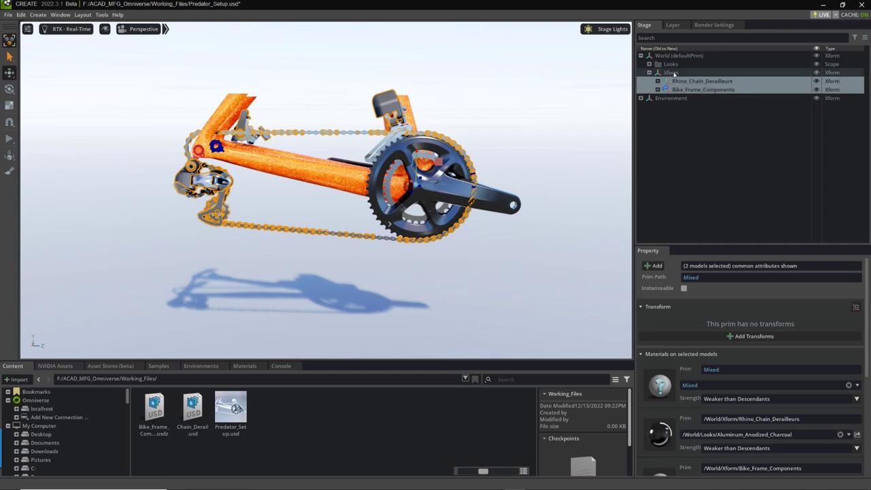
Step: Add a Pivot transform op to the new Xform
left_click(673, 73)
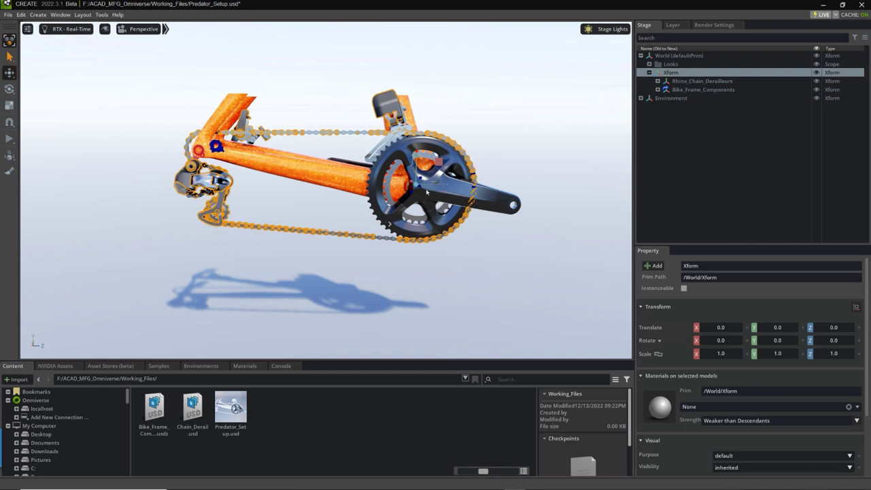
right_click(675, 74)
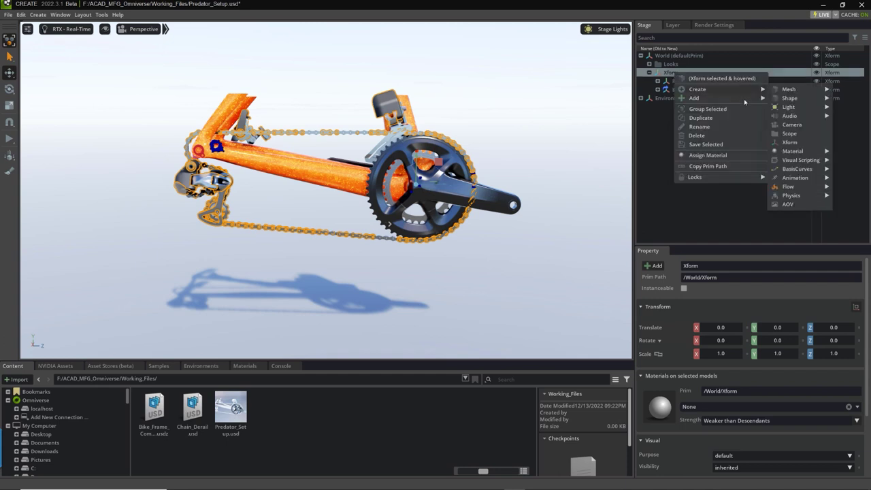
mouse_move(744, 102)
mouse_move(795, 134)
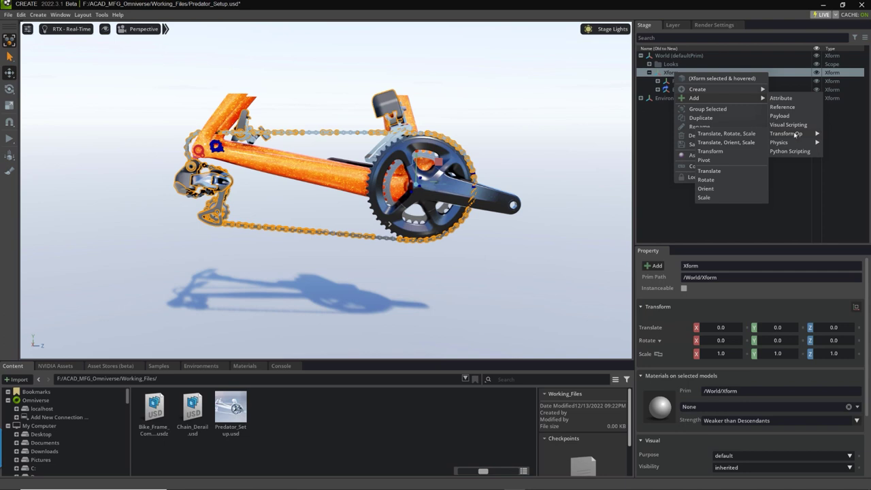
left_click(706, 160)
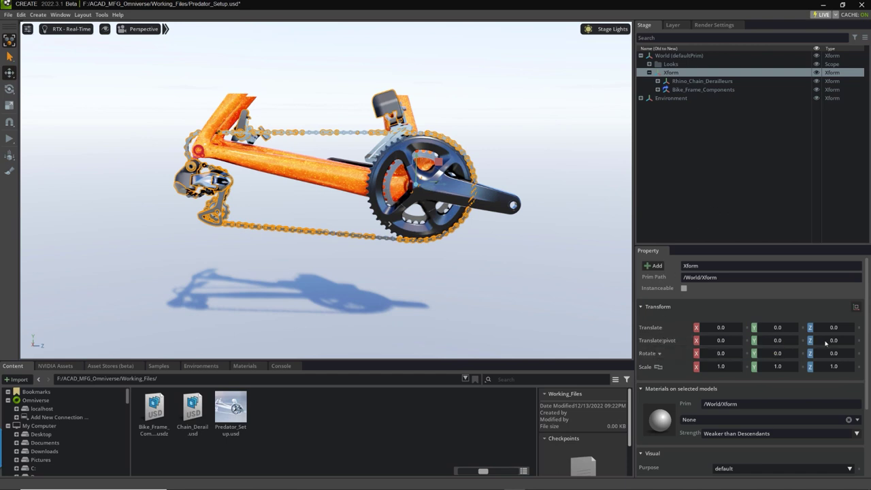
Step: Set the Xform's Translate:pivot Z to -149.8 to centre the pivot on the drivetrain, then clear the selection
left_click_drag(835, 343, 373, 355)
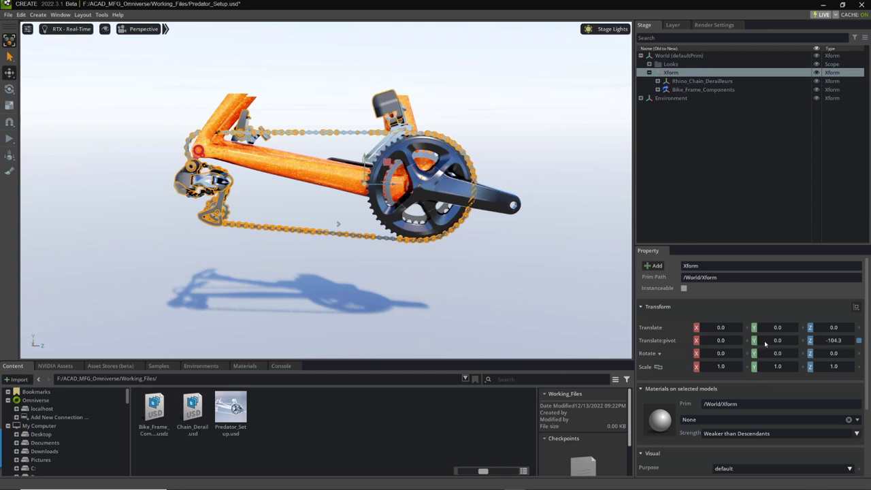
left_click_drag(765, 343, 712, 342)
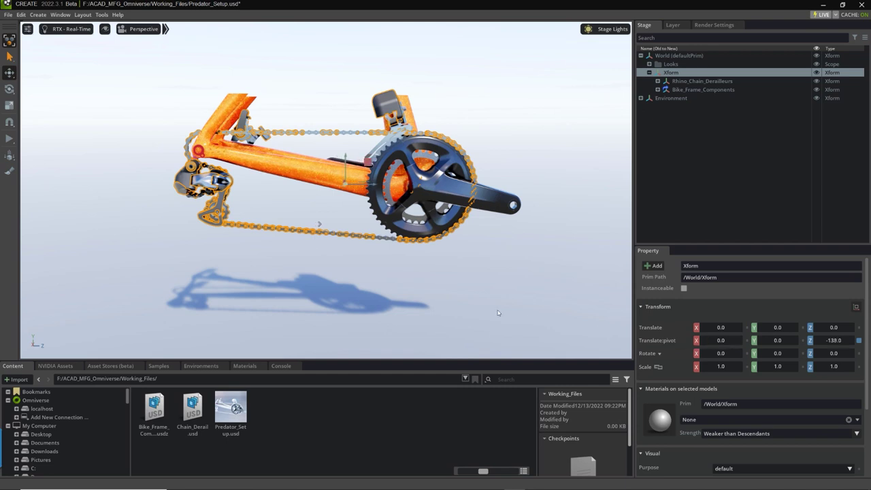
left_click_drag(448, 302, 437, 298, "alt")
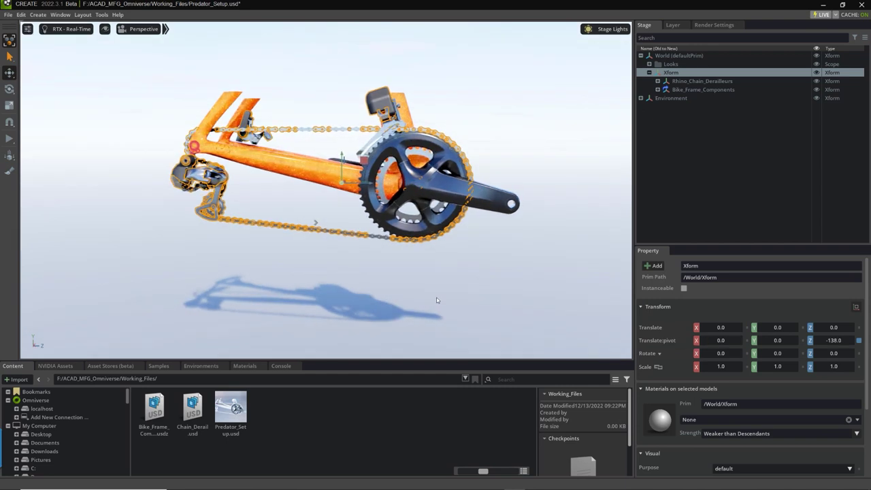
left_click_drag(835, 340, 794, 343)
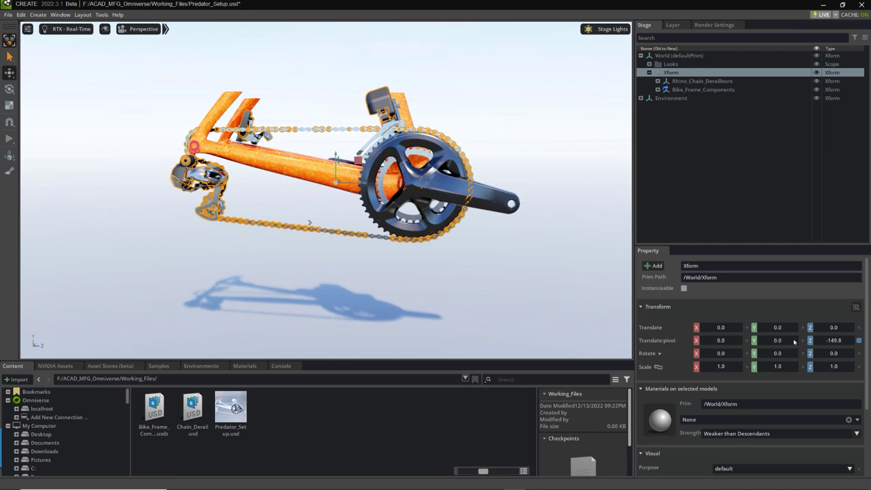
left_click(450, 317)
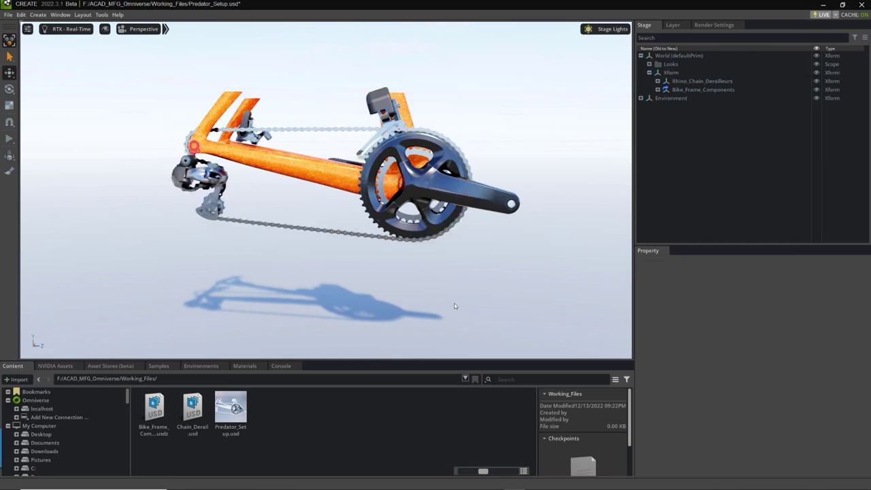
Step: Try rotating the Xform about its Y axis to test the pivot, then reset the rotation
left_click(673, 72)
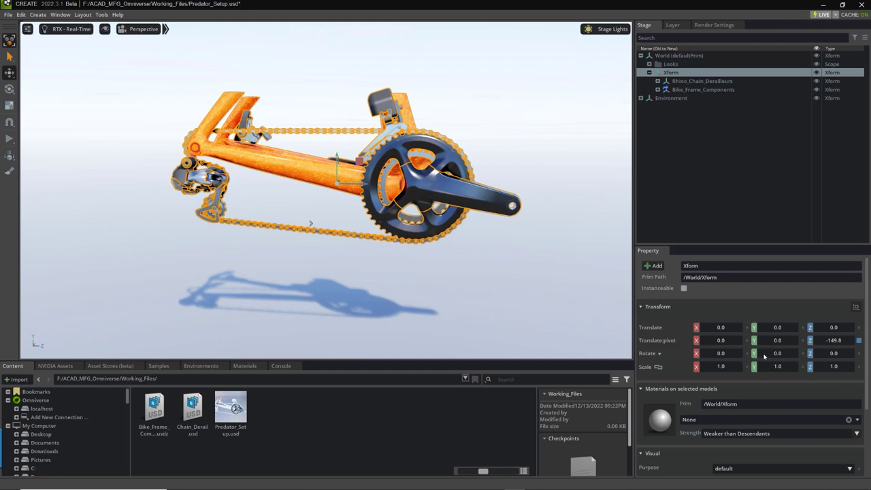
left_click_drag(763, 355, 823, 348)
left_click(803, 354)
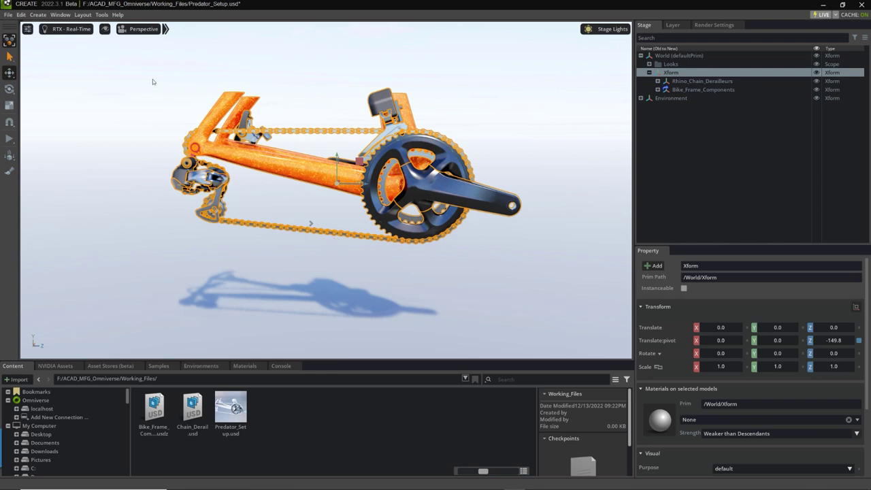
Step: Open the animation Timeline with the Xform still selected
left_click(60, 14)
mouse_move(65, 32)
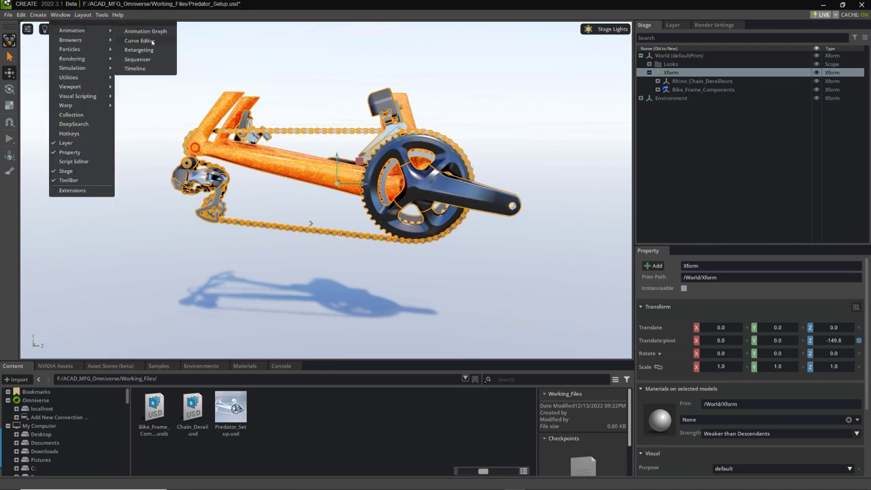
left_click(143, 69)
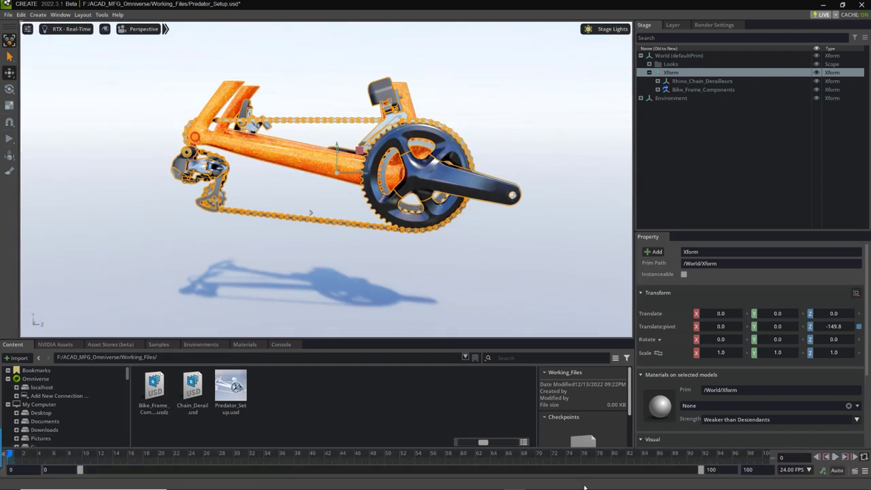
Step: Configure the timeline to 30.00 FPS with a start frame of 1, an end frame of 240, and the visible range extended to 240
mouse_move(711, 479)
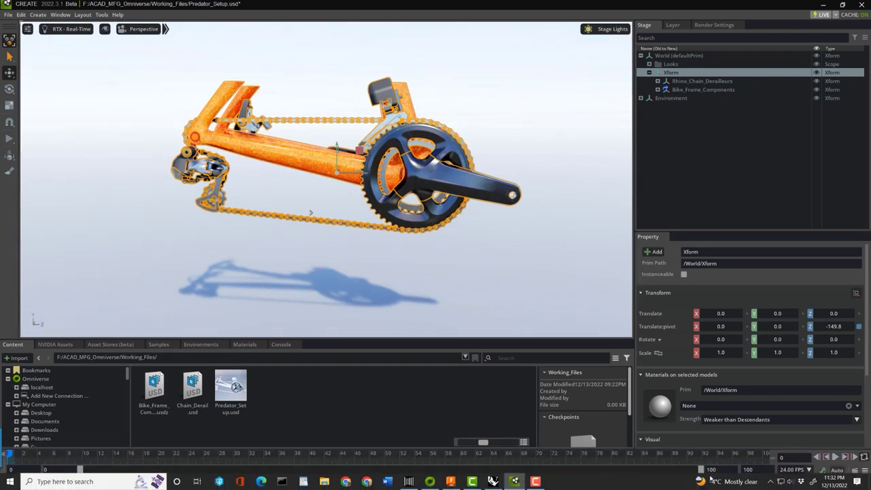
left_click(810, 470)
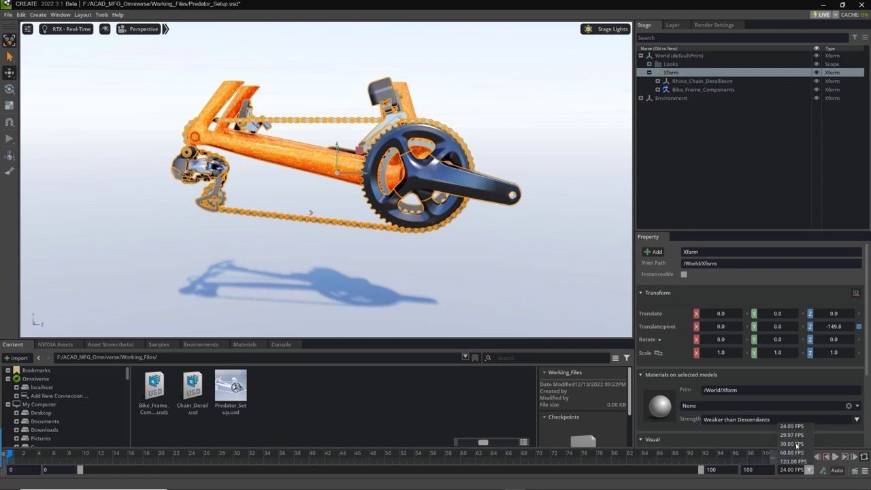
left_click(793, 444)
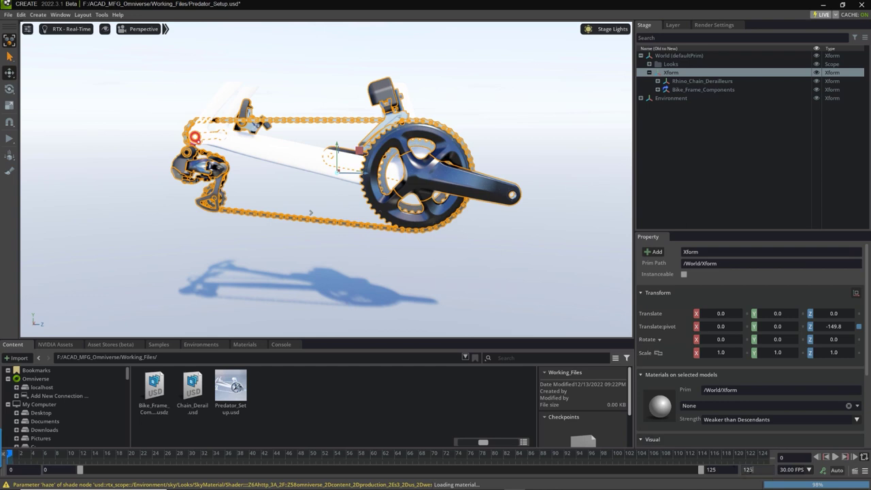
left_click(748, 470)
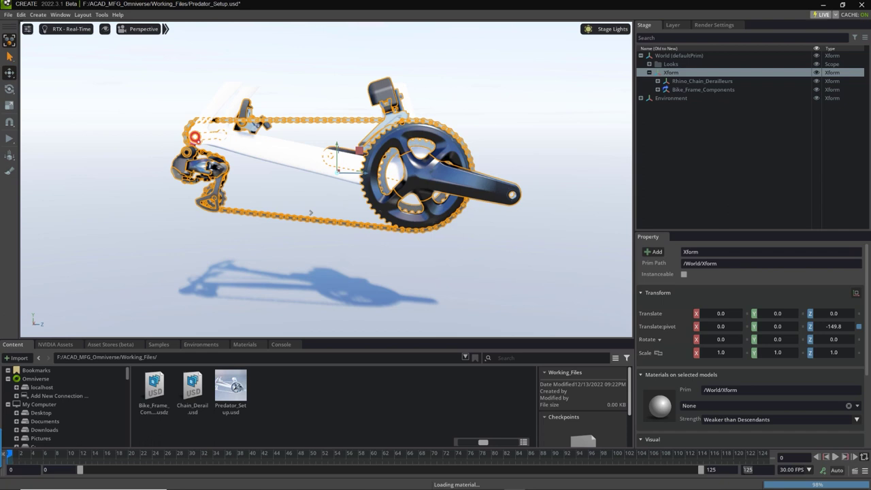
type("240")
key("Return")
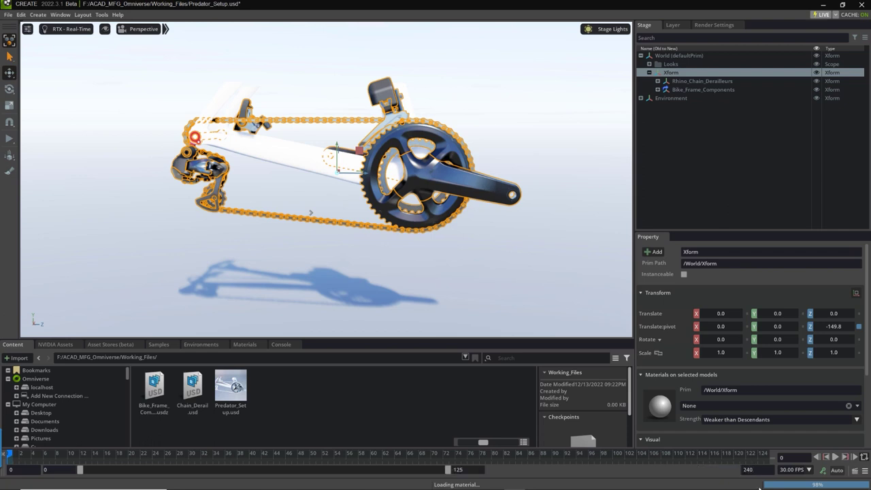
left_click_drag(450, 469, 702, 470)
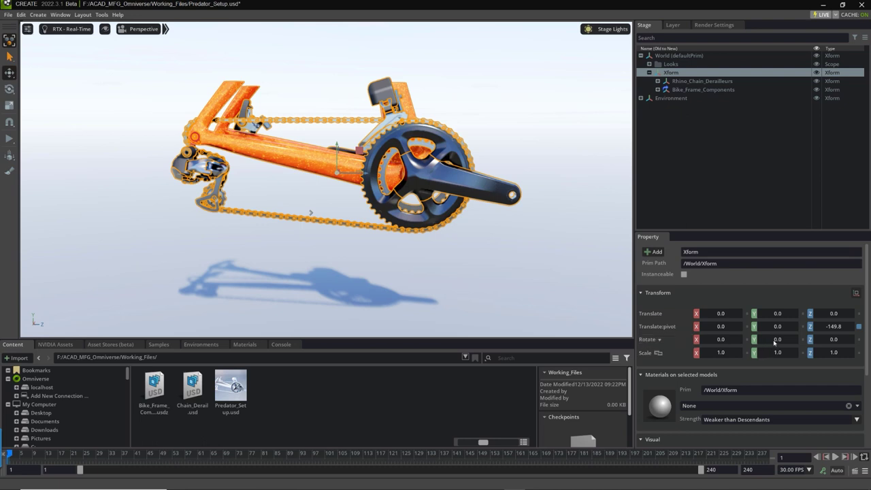
Step: Set a key on the Xform's Rotate Y at frame 1, then move the playhead to frame 240
right_click(774, 344)
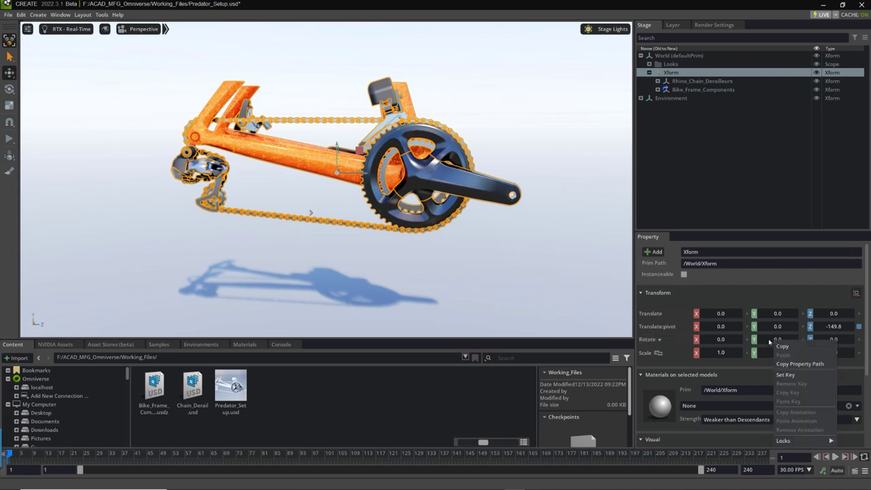
left_click(789, 375)
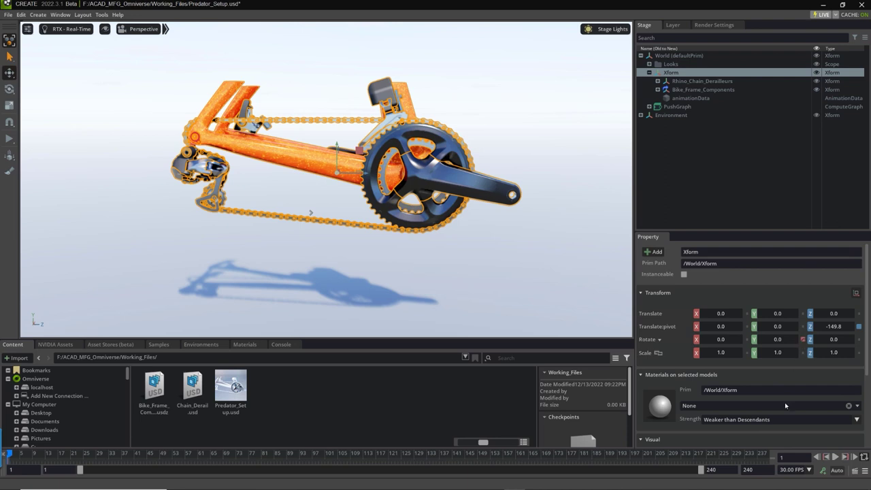
key("space")
left_click_drag(37, 458, 774, 456)
Step: Try rotating the Xform both ways about its Y axis at frame 240, then reset Rotate Y to 0
left_click_drag(769, 343, 797, 342)
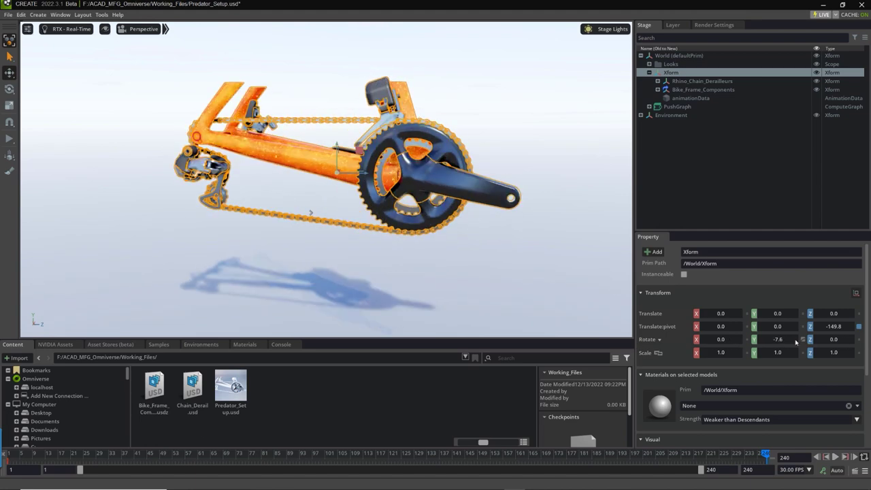
double_click(796, 342)
type("0")
key("Return")
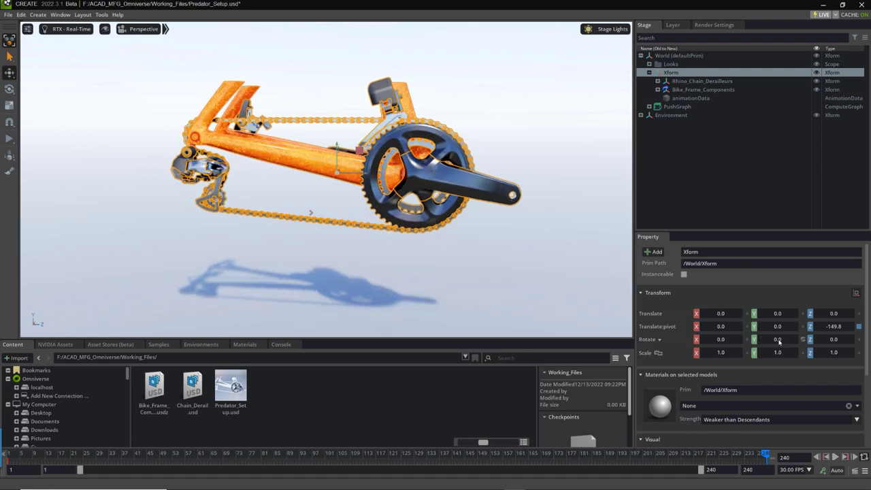
left_click_drag(780, 342, 849, 339)
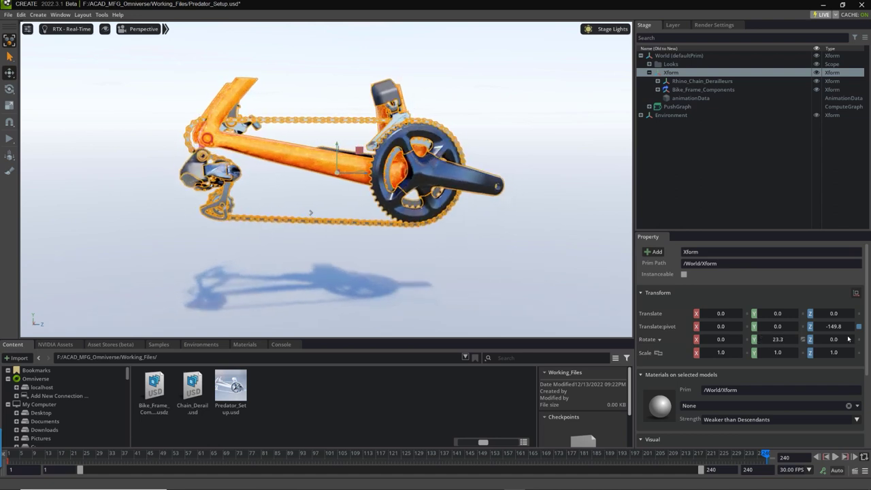
double_click(792, 342)
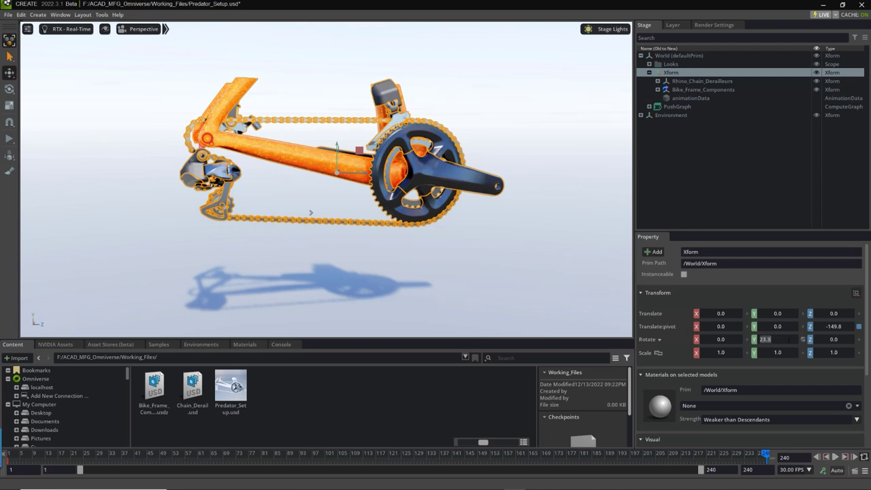
type("0")
key("Return")
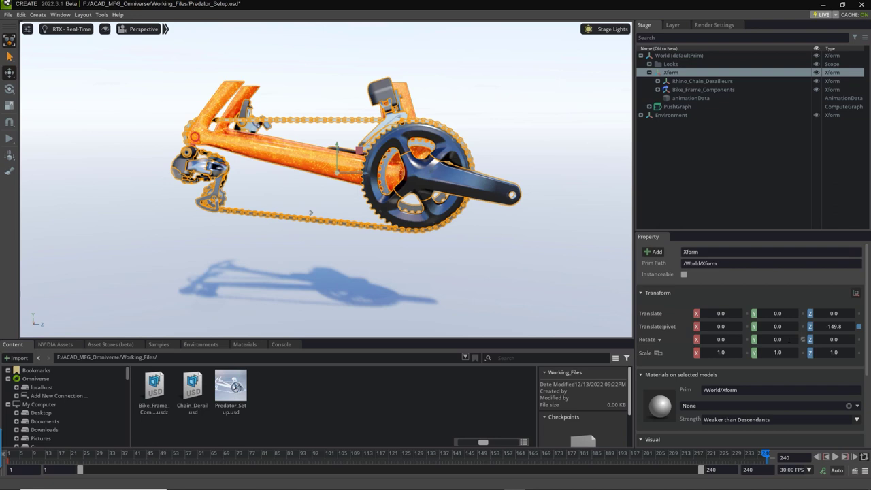
Step: Set the Xform's Rotate Y to 359 at frame 240 and key that value
double_click(788, 343)
type("359.9")
key("Return")
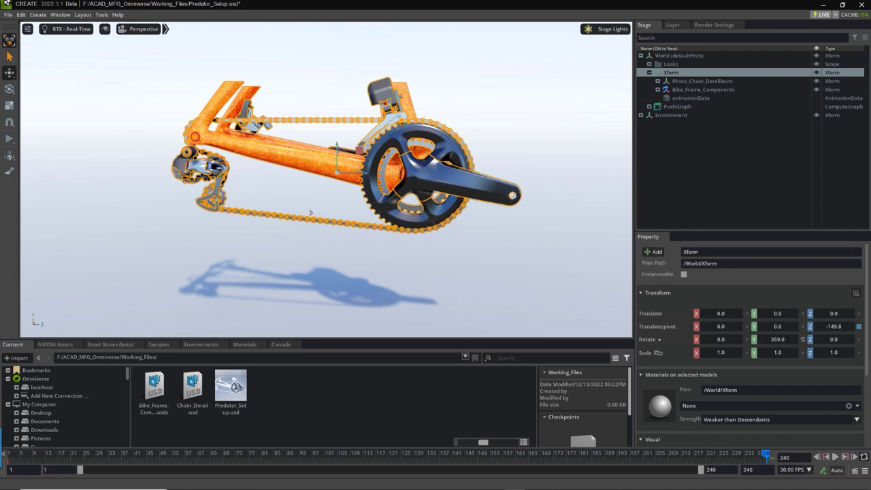
right_click(787, 344)
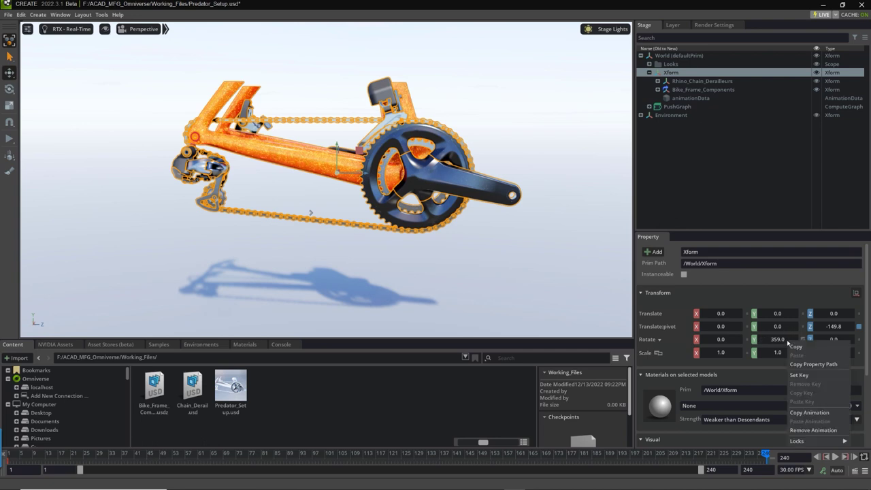
left_click(800, 375)
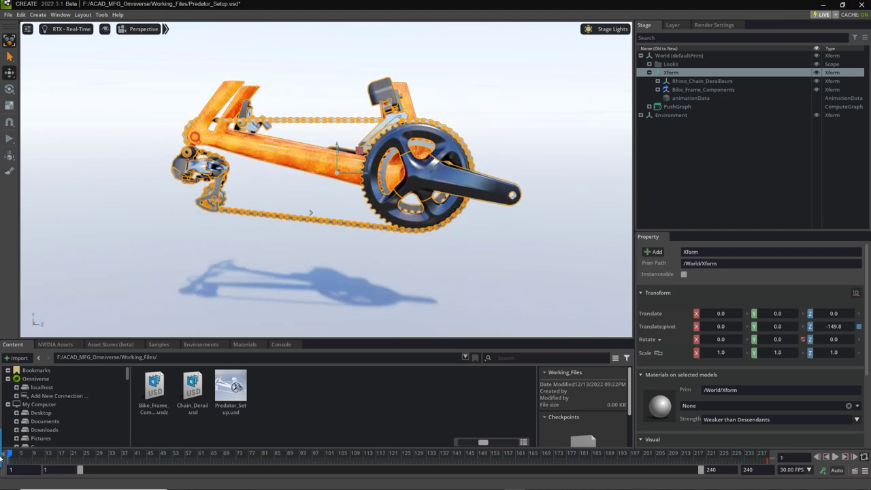
Step: Play the rotation animation from frame 1 to check it, then pause and return the playhead to frame 1
left_click(844, 457)
left_click(836, 457)
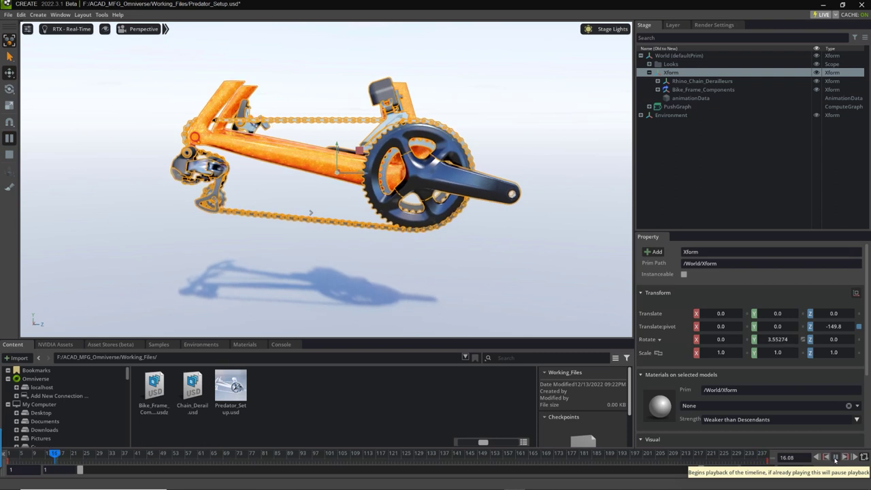
left_click(836, 457)
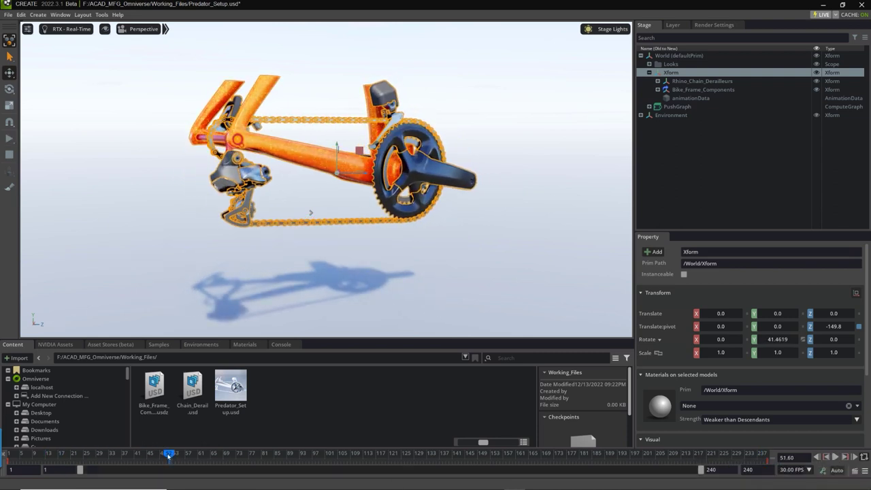
left_click_drag(171, 454, 12, 456)
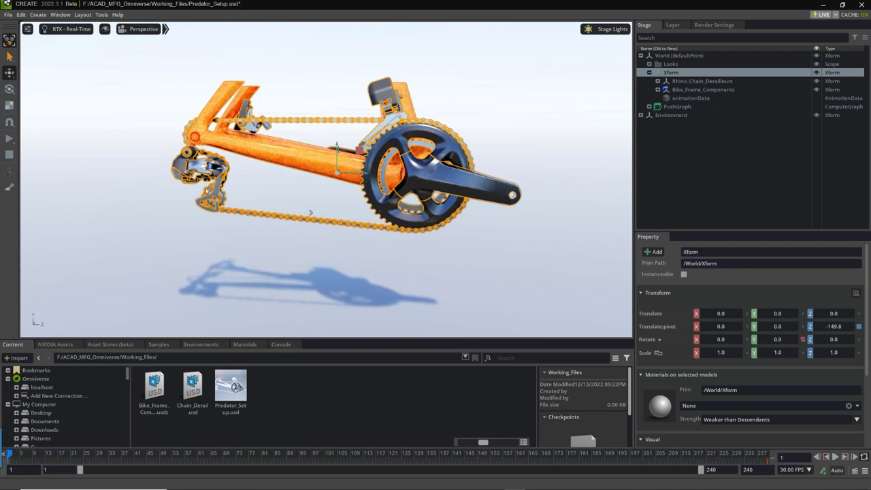
Step: Open the Curve Editor and show the Xform's rotation curve
left_click(61, 17)
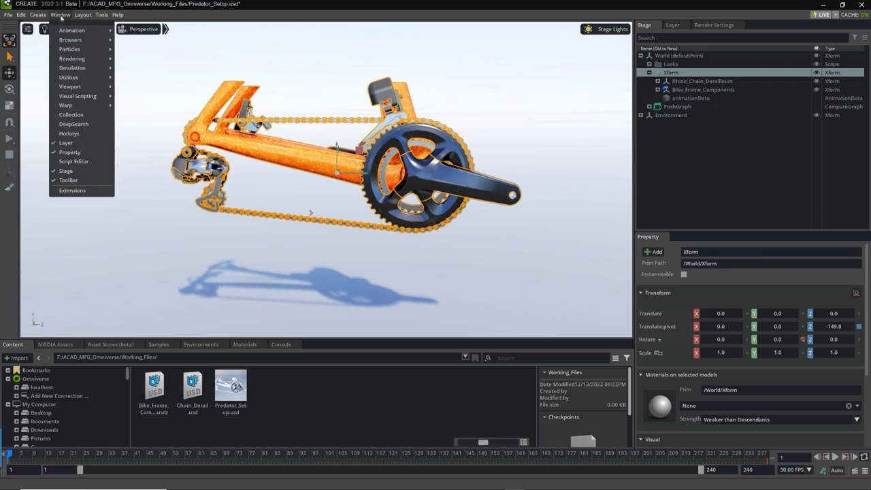
mouse_move(68, 30)
left_click(140, 41)
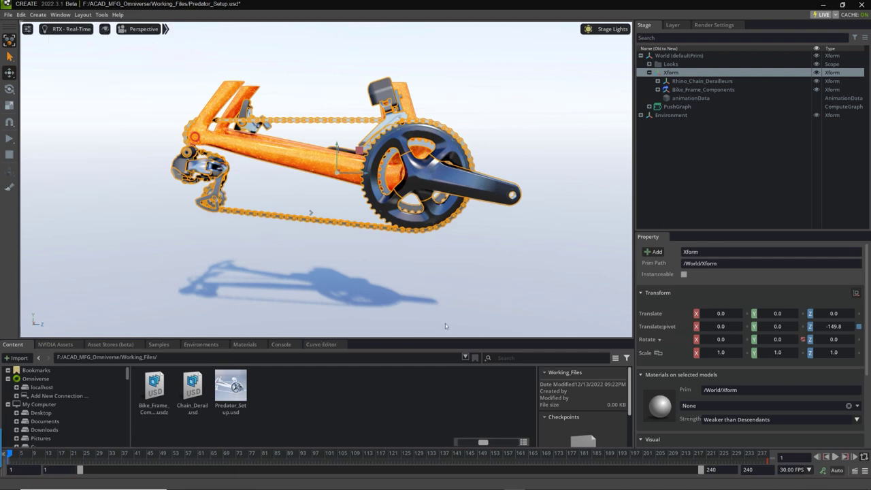
left_click(321, 345)
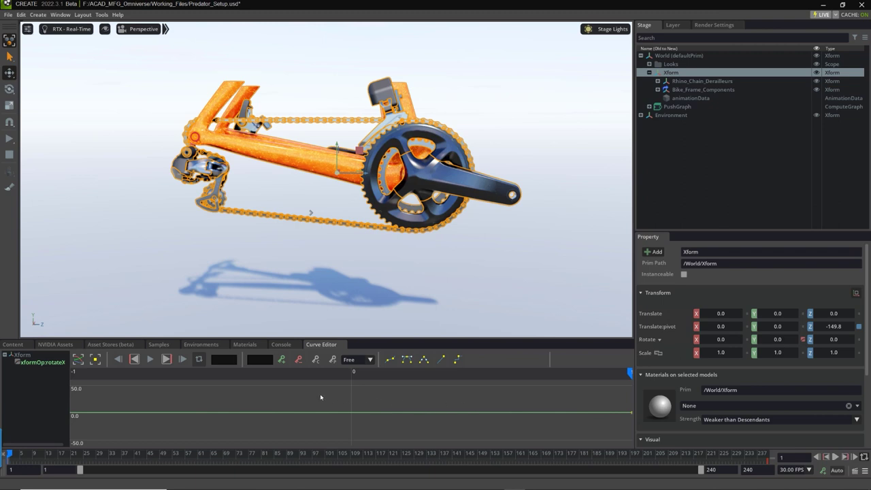
Step: Select both keys of the Xform's rotation curve and change their tangents to linear for a constant rotation speed
scroll(322, 404, "down", 5)
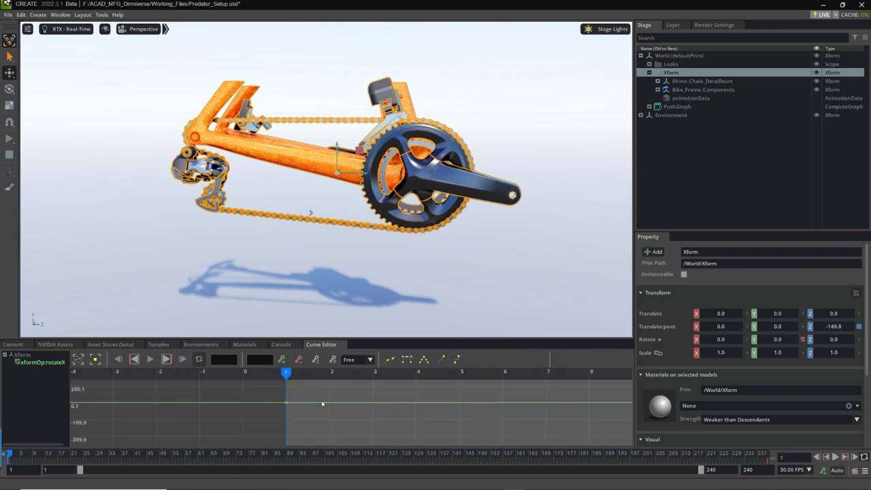
scroll(322, 405, "down", 4)
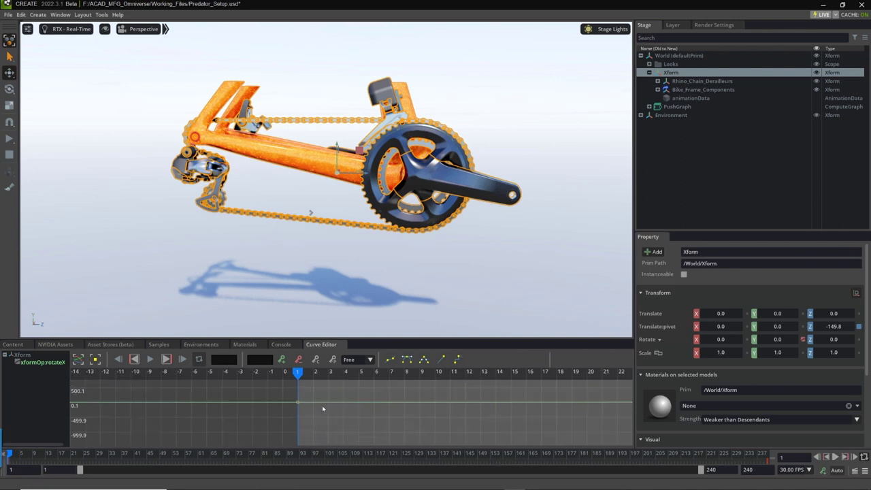
scroll(327, 418, "down", 6)
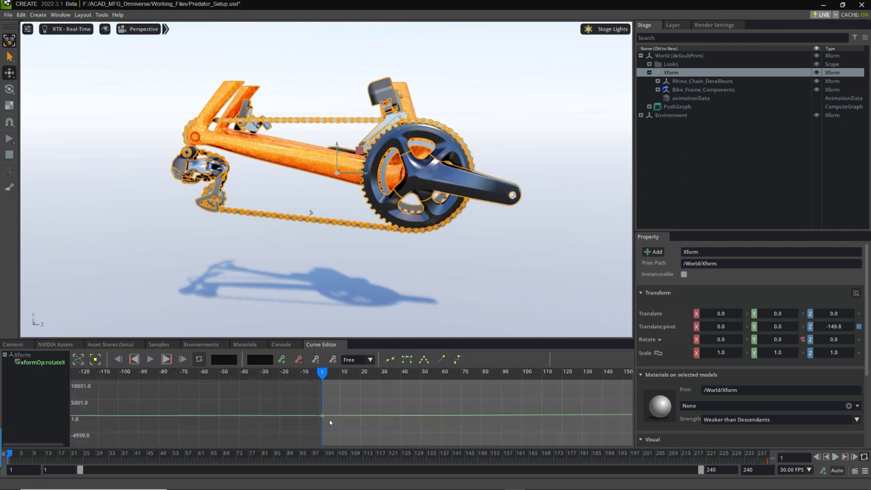
scroll(330, 424, "down", 2)
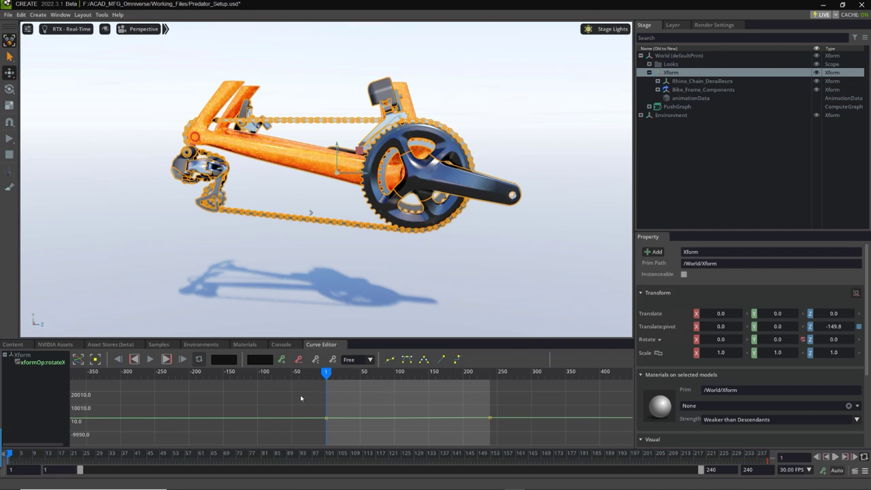
left_click_drag(301, 398, 531, 435)
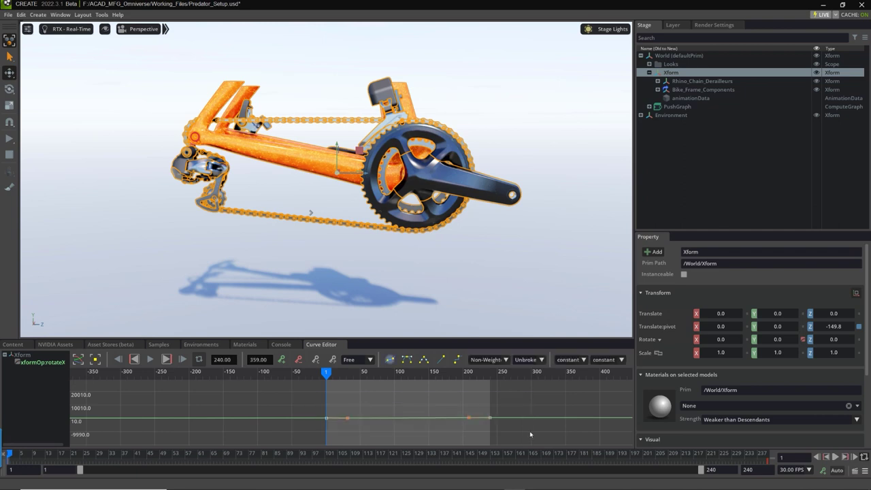
key("f")
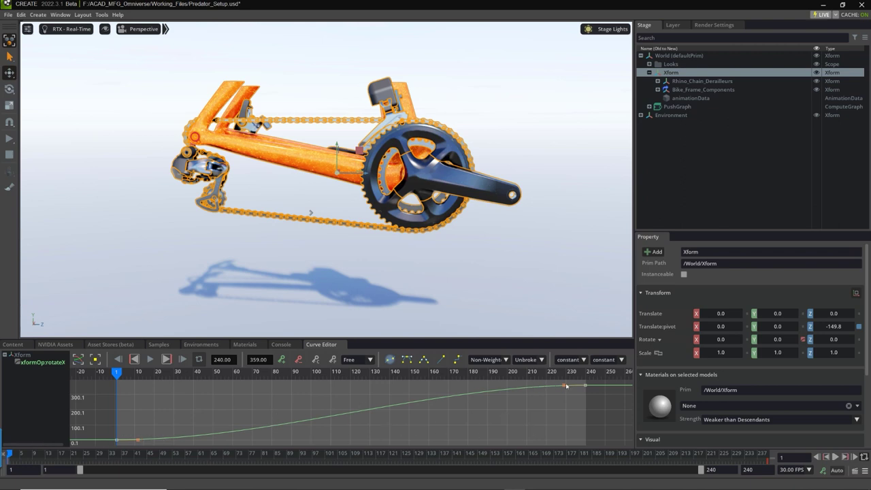
left_click(442, 362)
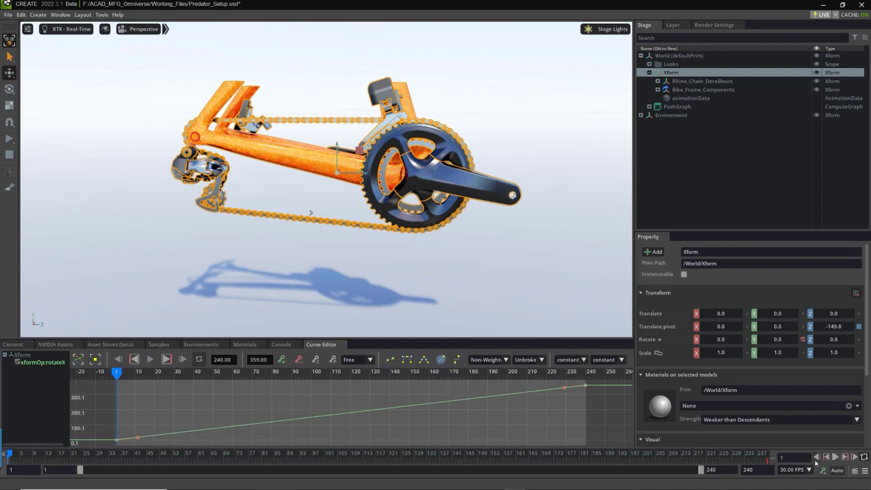
Step: Preview the linear rotation, clear the selection, and play it again before returning to frame 1
left_click(835, 457)
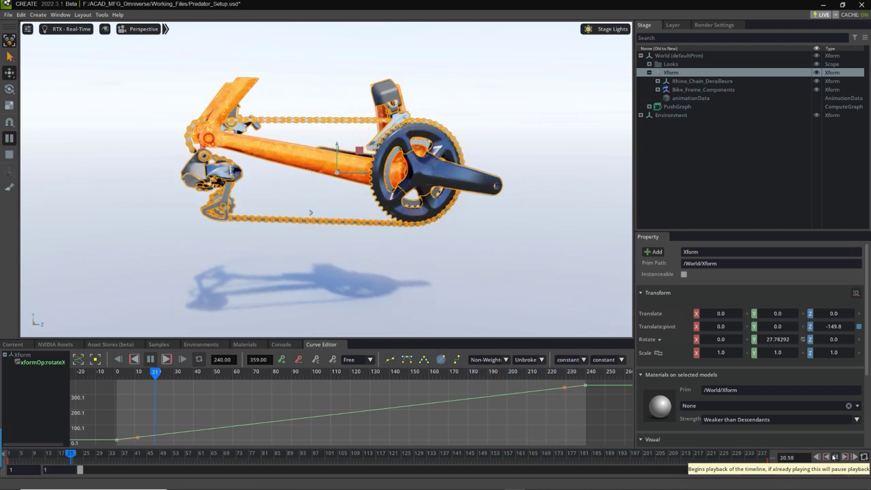
left_click(835, 458)
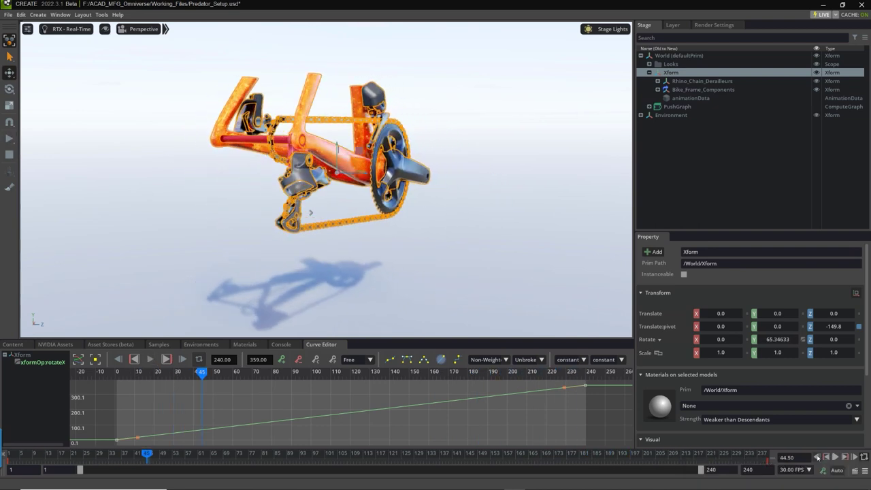
left_click(487, 277)
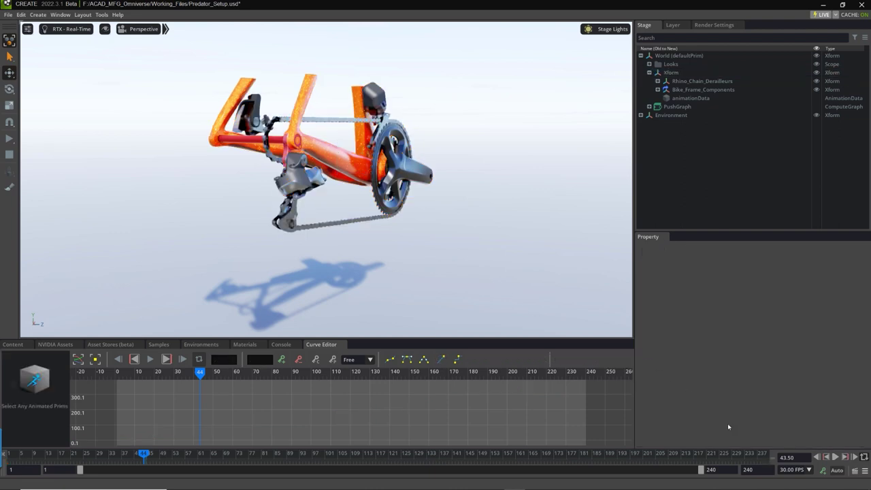
left_click(837, 458)
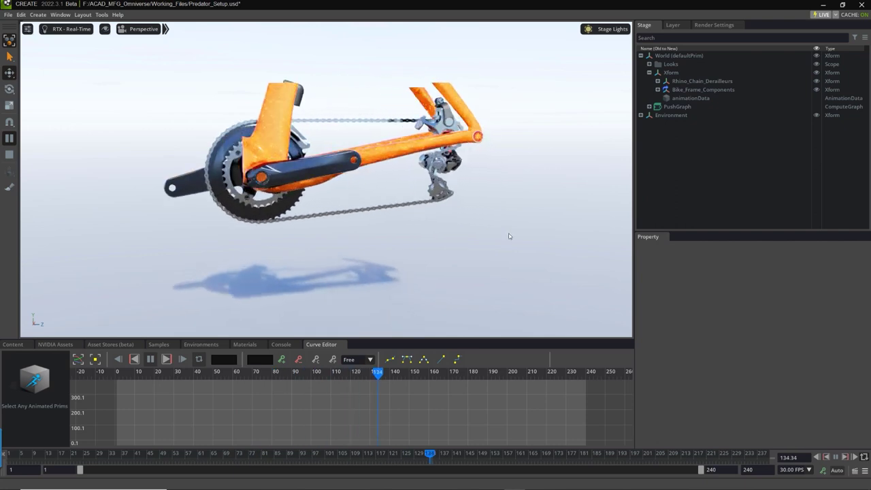
left_click(837, 457)
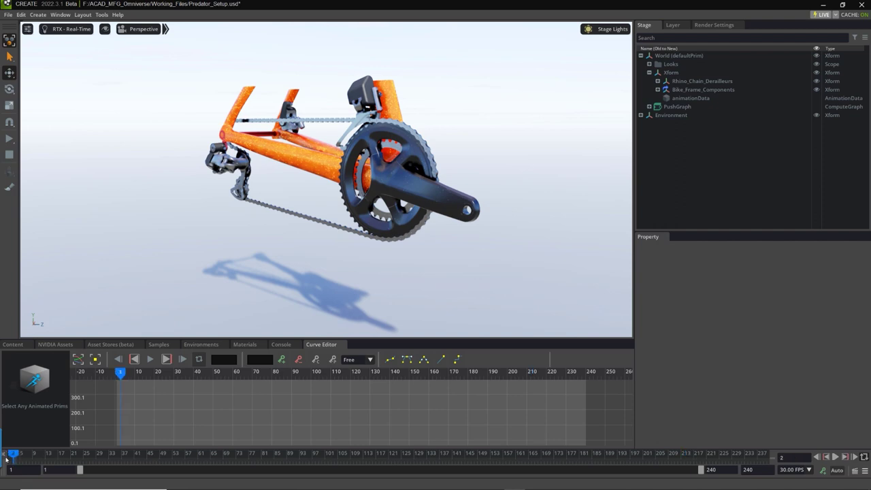
Step: Switch the viewport renderer to RTX - Interactive (Path Tracing), preview the rotation animation, and return the playhead to frame 1
left_click(66, 29)
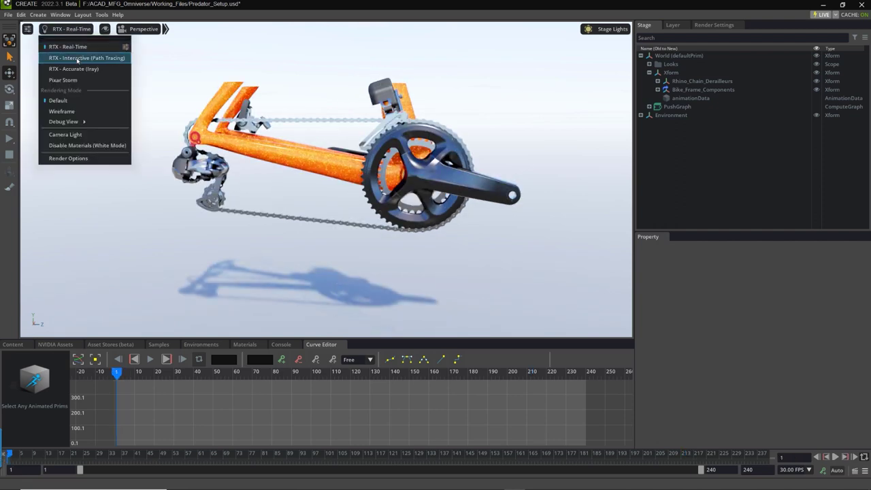
left_click(86, 58)
left_click(699, 330)
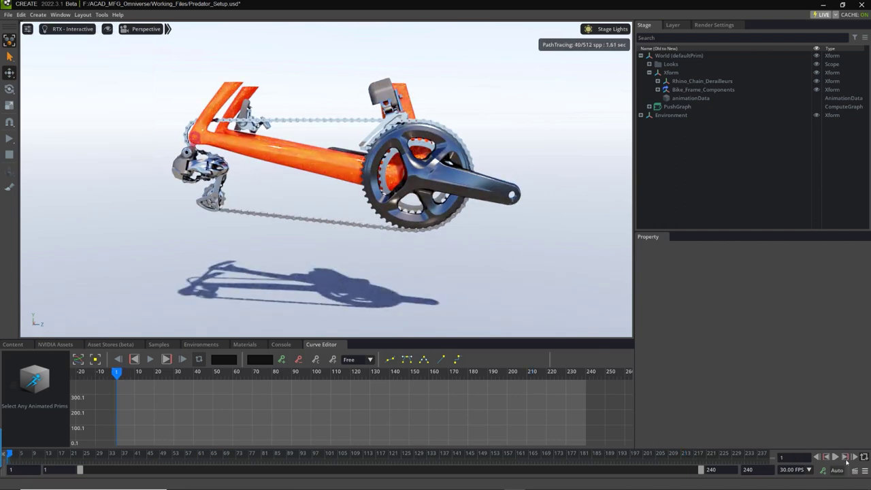
left_click(837, 458)
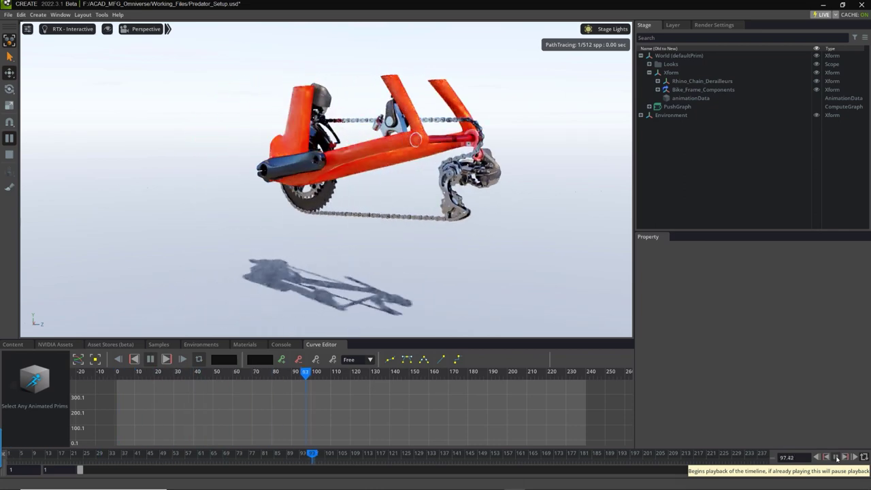
left_click(836, 458)
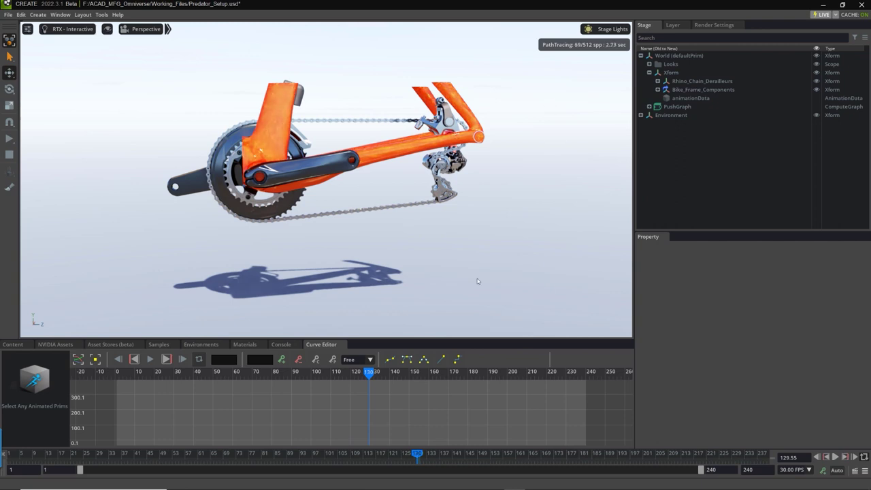
left_click_drag(412, 455, 8, 455)
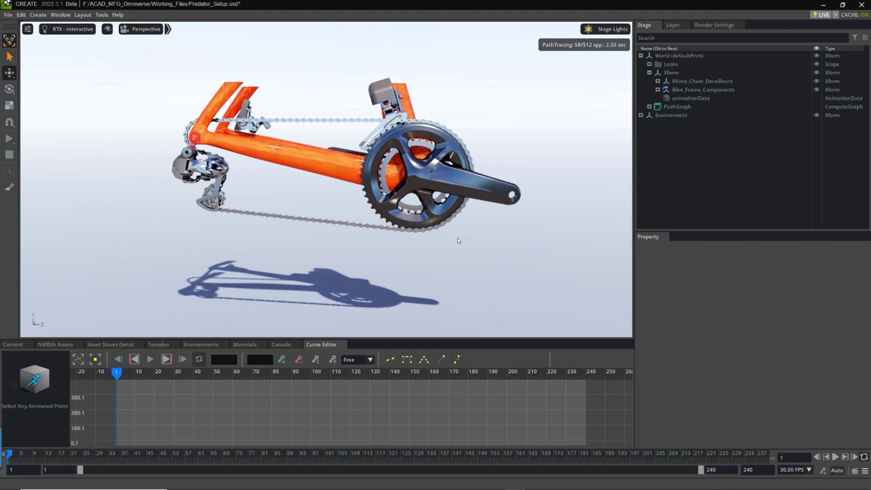
Step: Switch the viewport renderer back to RTX - Real-Time and play the rotation animation from frame 1
left_click(76, 29)
left_click(68, 47)
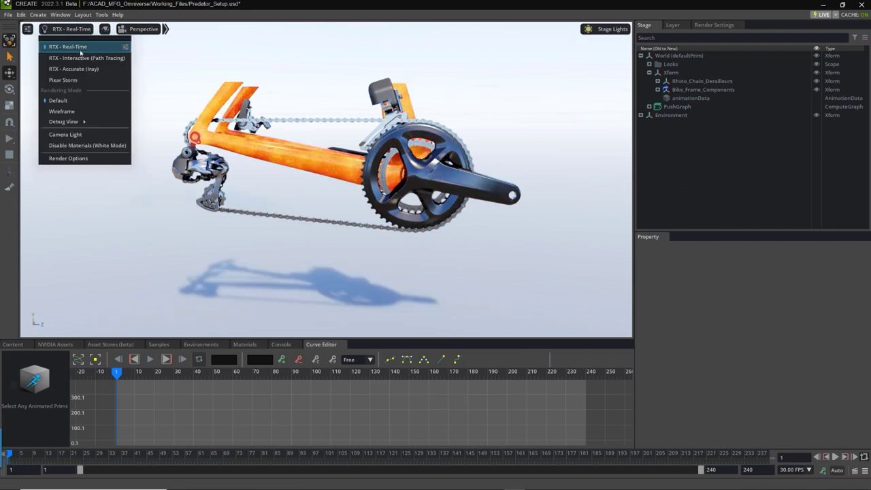
left_click(798, 395)
key("space")
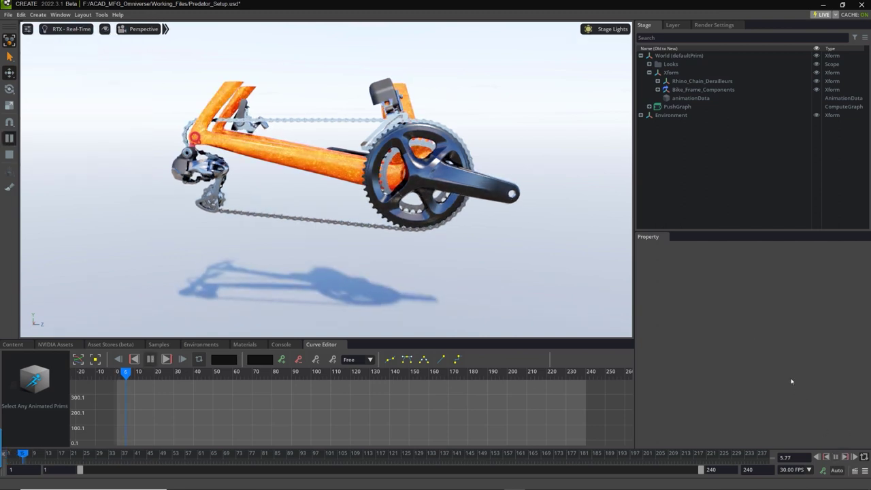